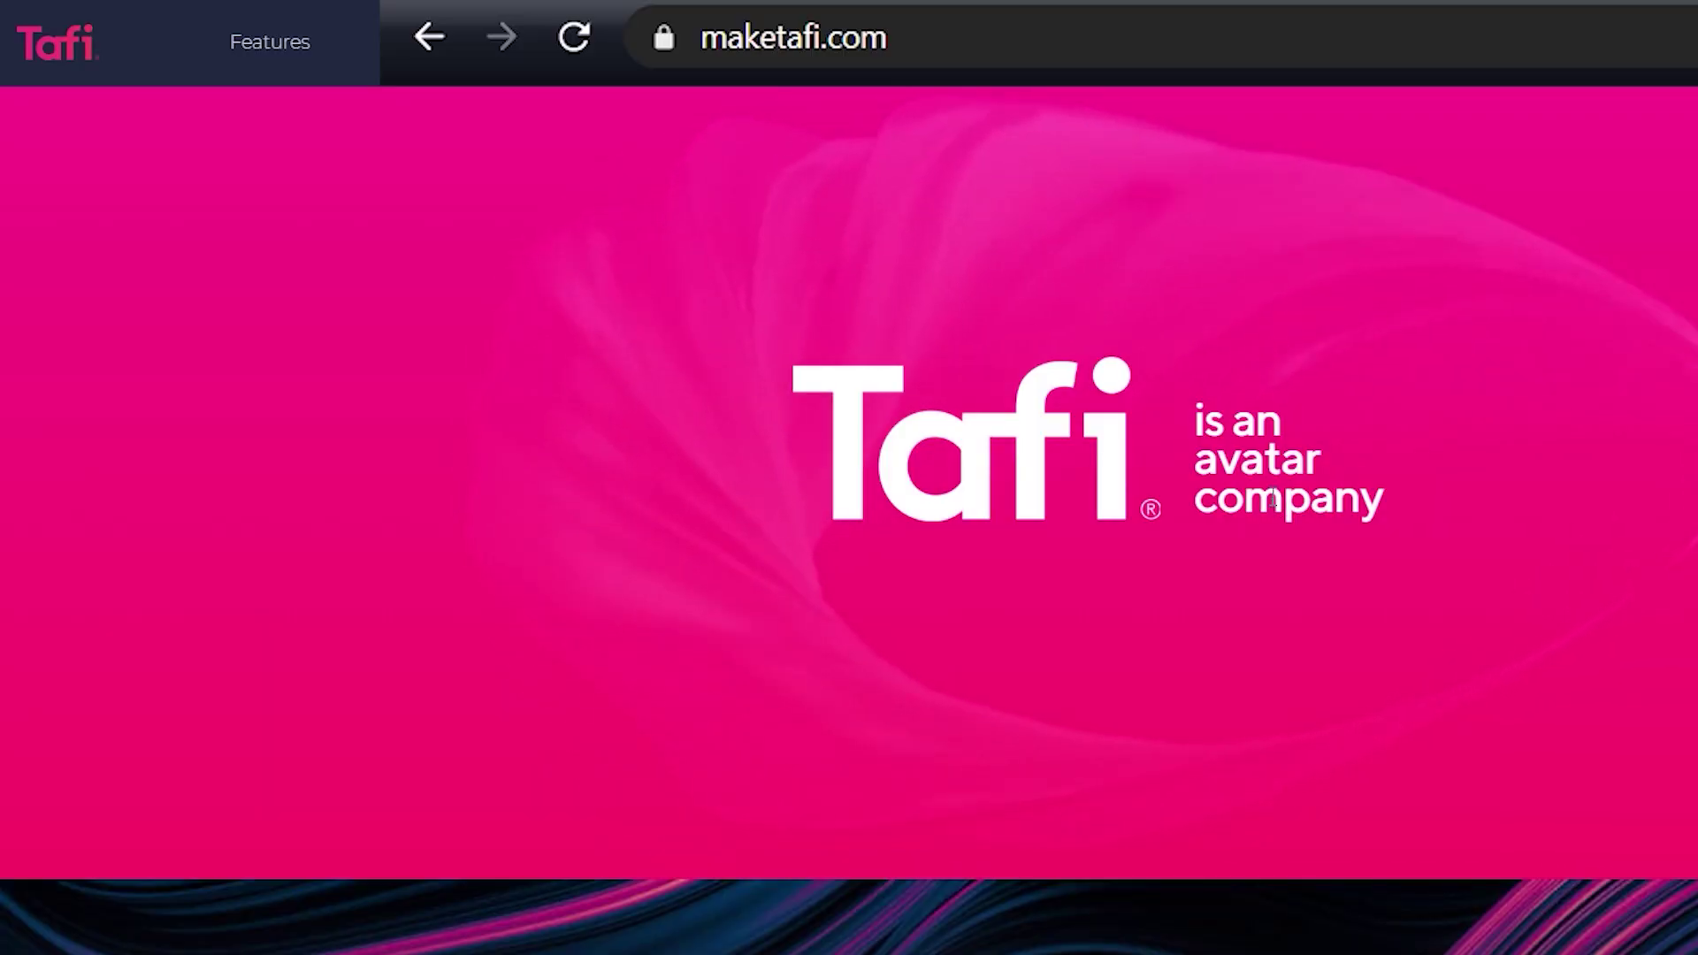
Scroll the Tafi download page that offers 1000 Tafi Tokens
scroll(1272, 500, "down", 10)
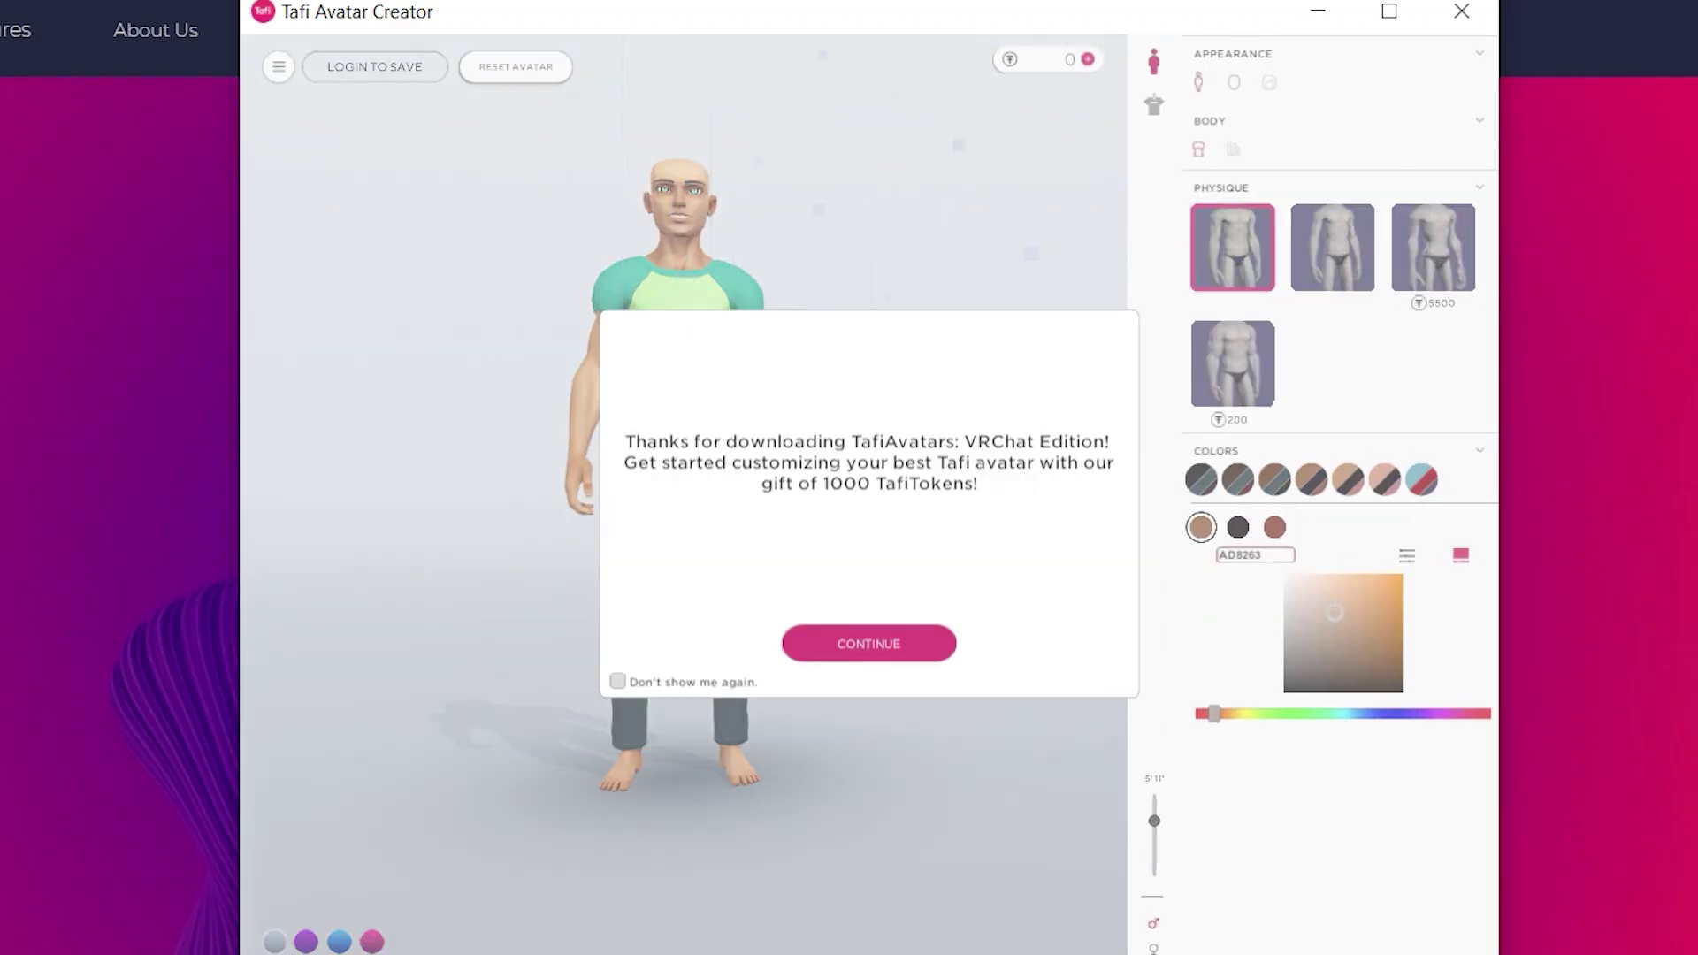
Dismiss the welcome message, maximize the creator and set the skin to light pink E5B29D
left_click(889, 650)
left_click(1390, 11)
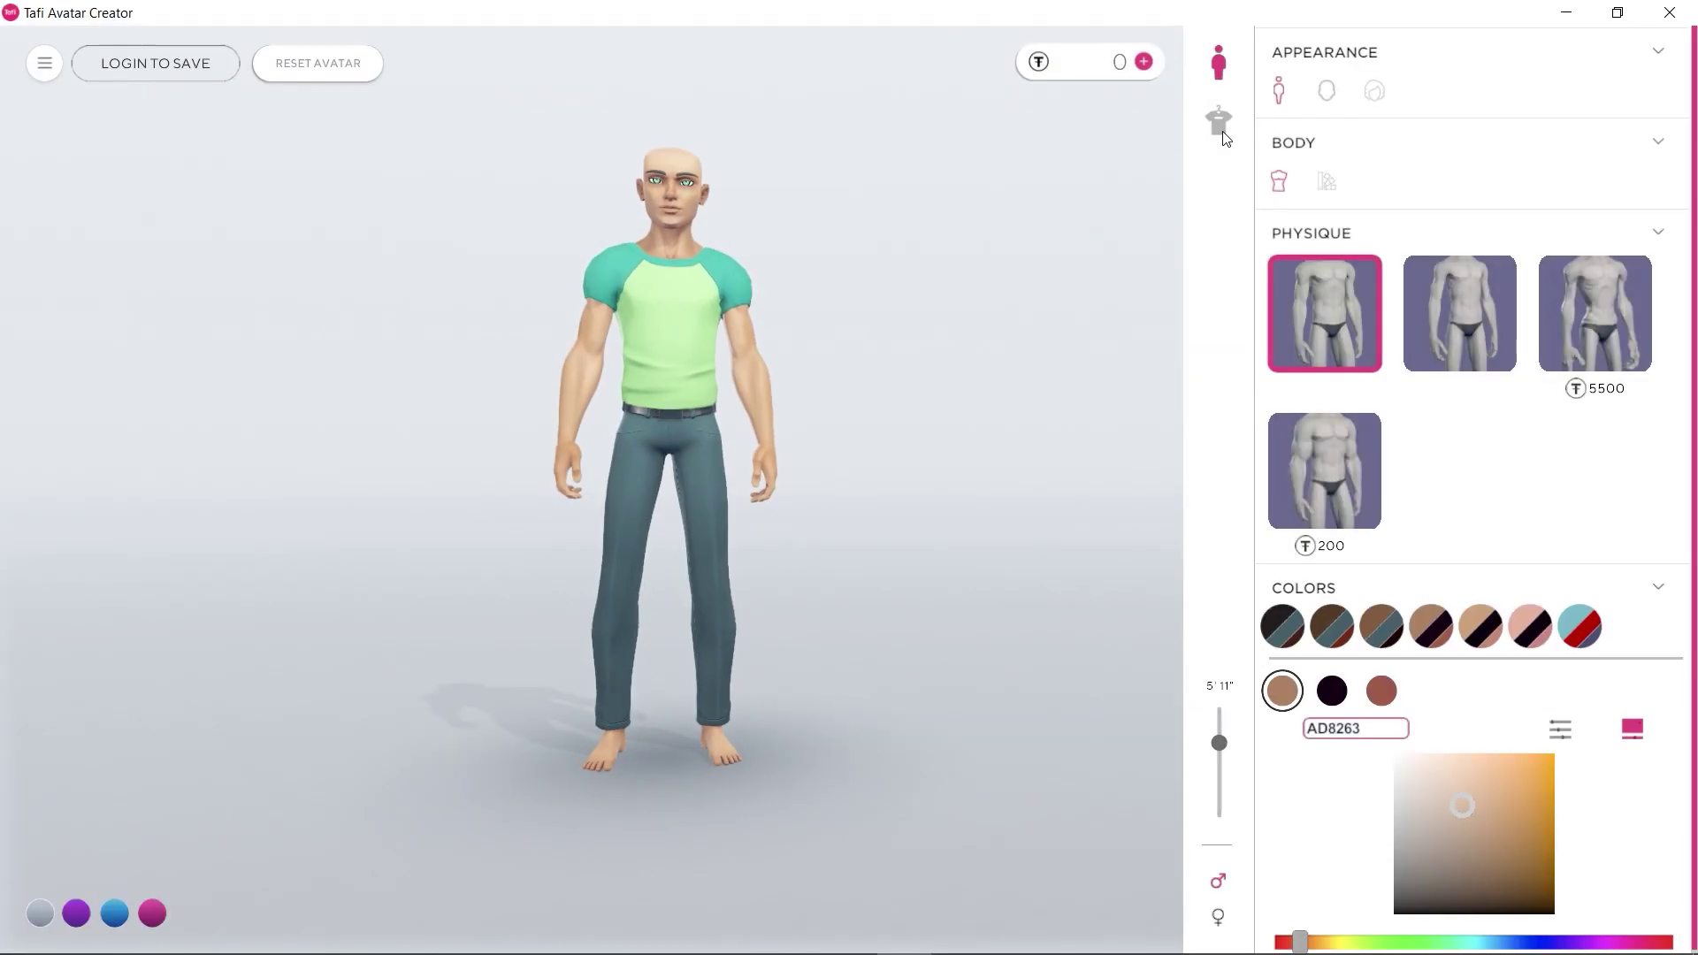
left_click(1327, 182)
left_click(1531, 630)
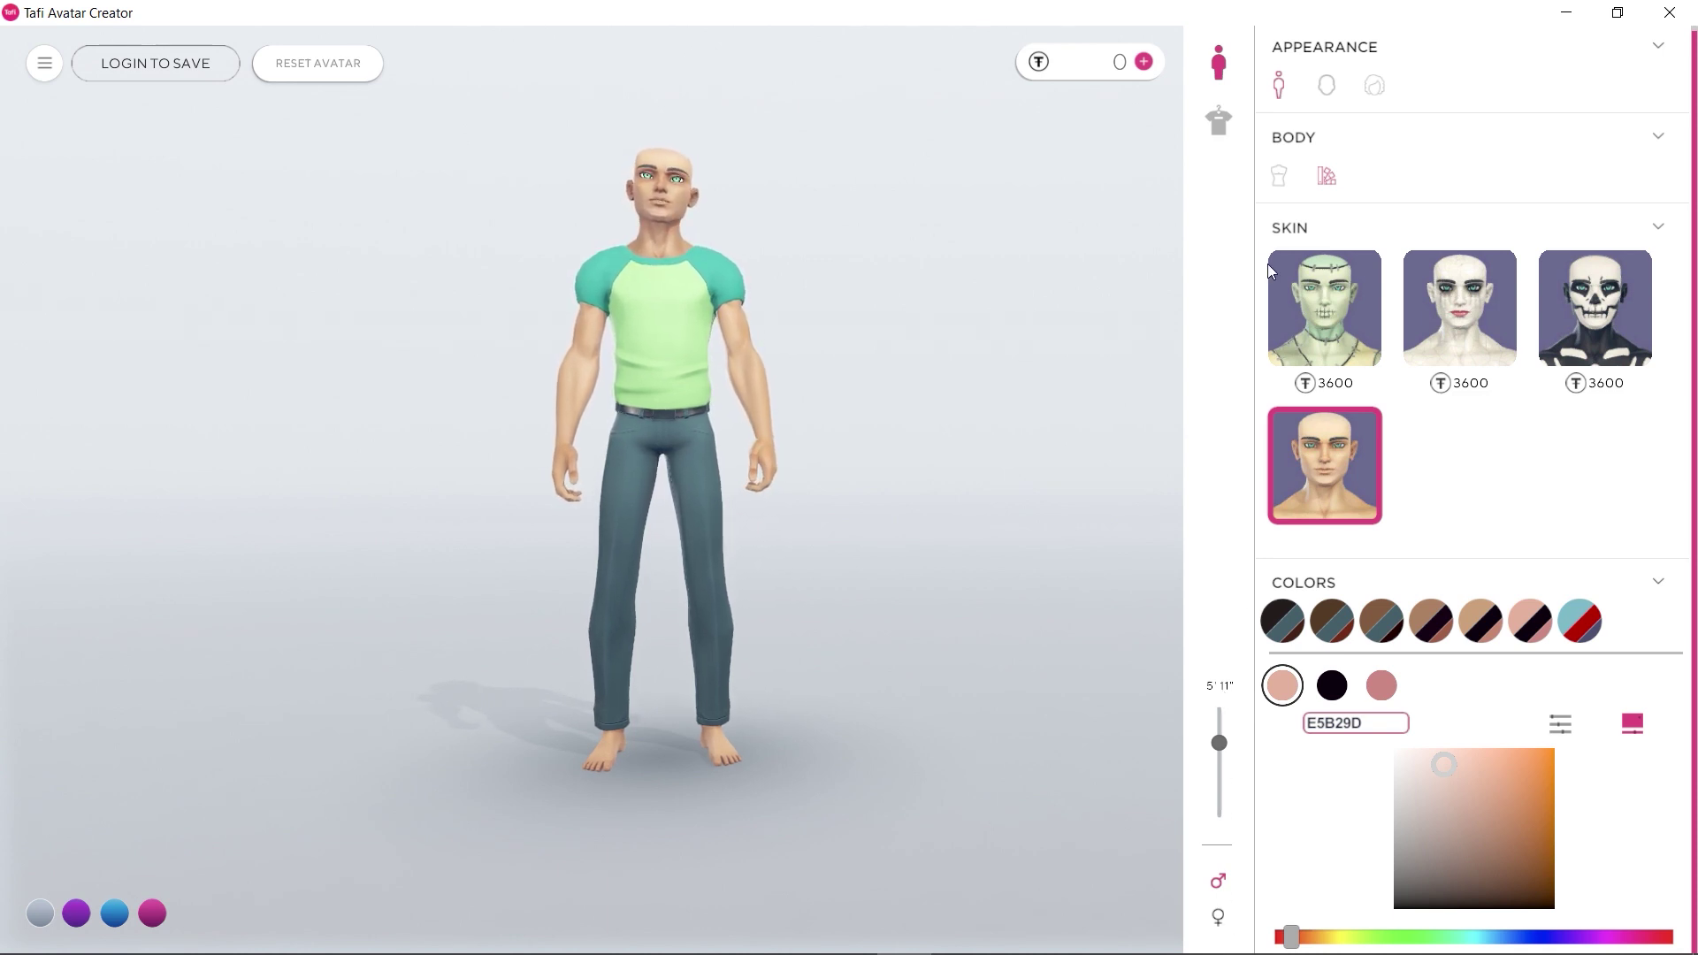
Try several head shapes and settle on a new one
left_click(1324, 87)
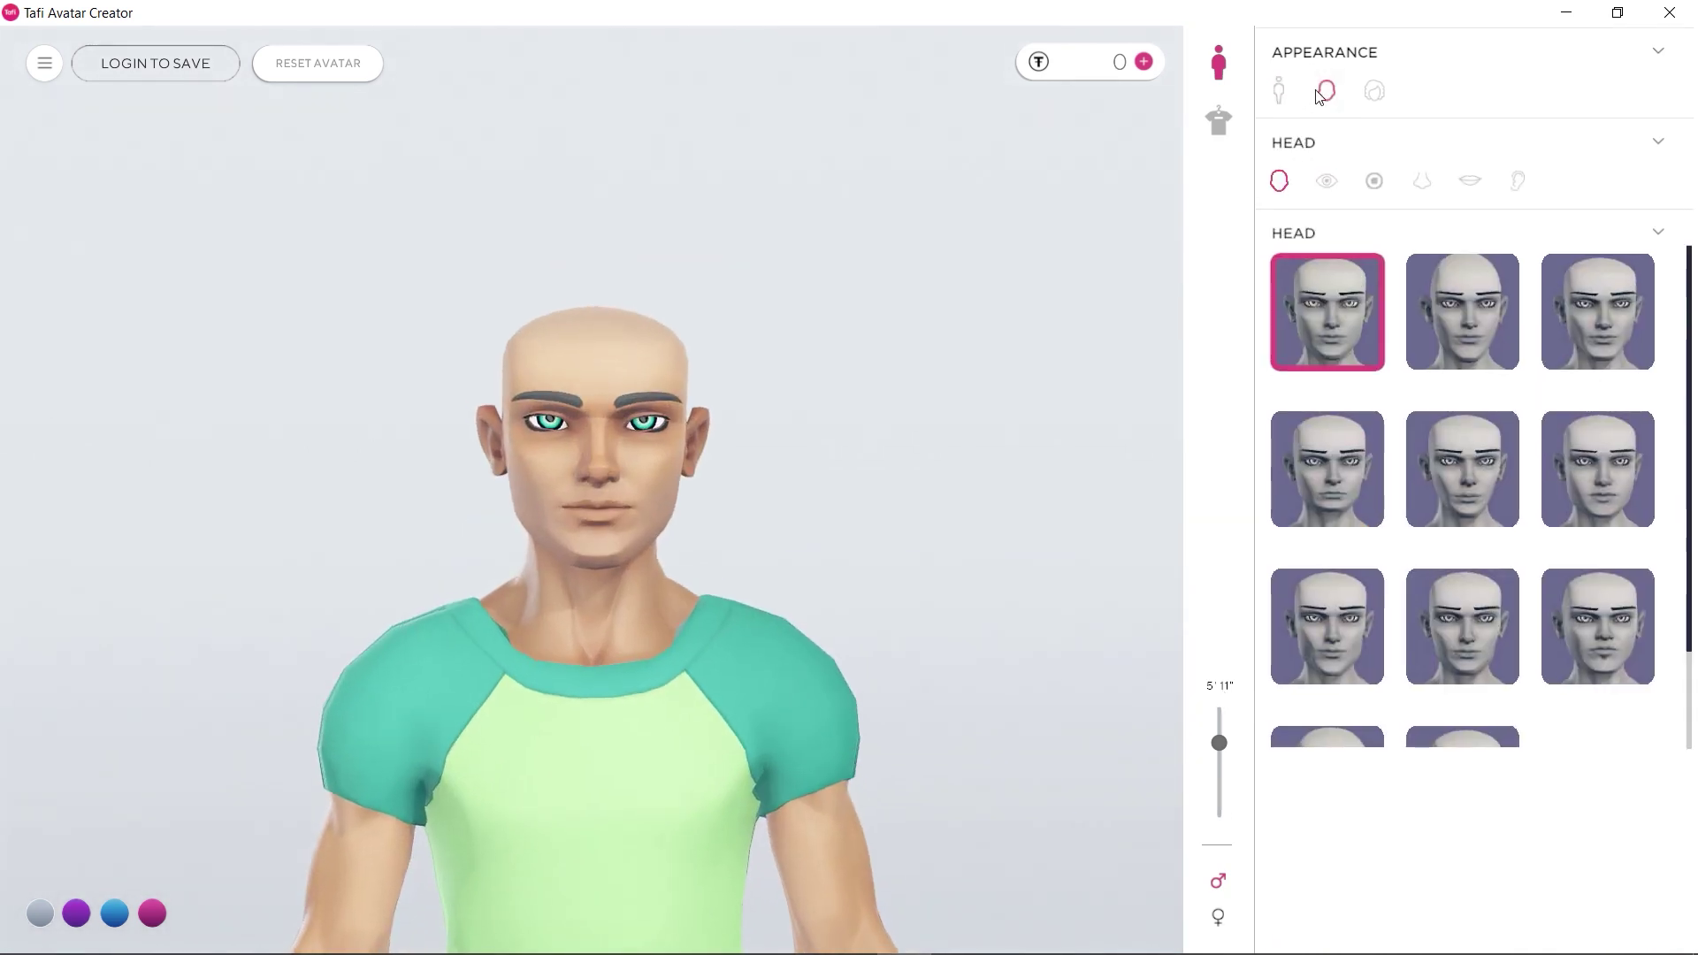
left_click(1471, 334)
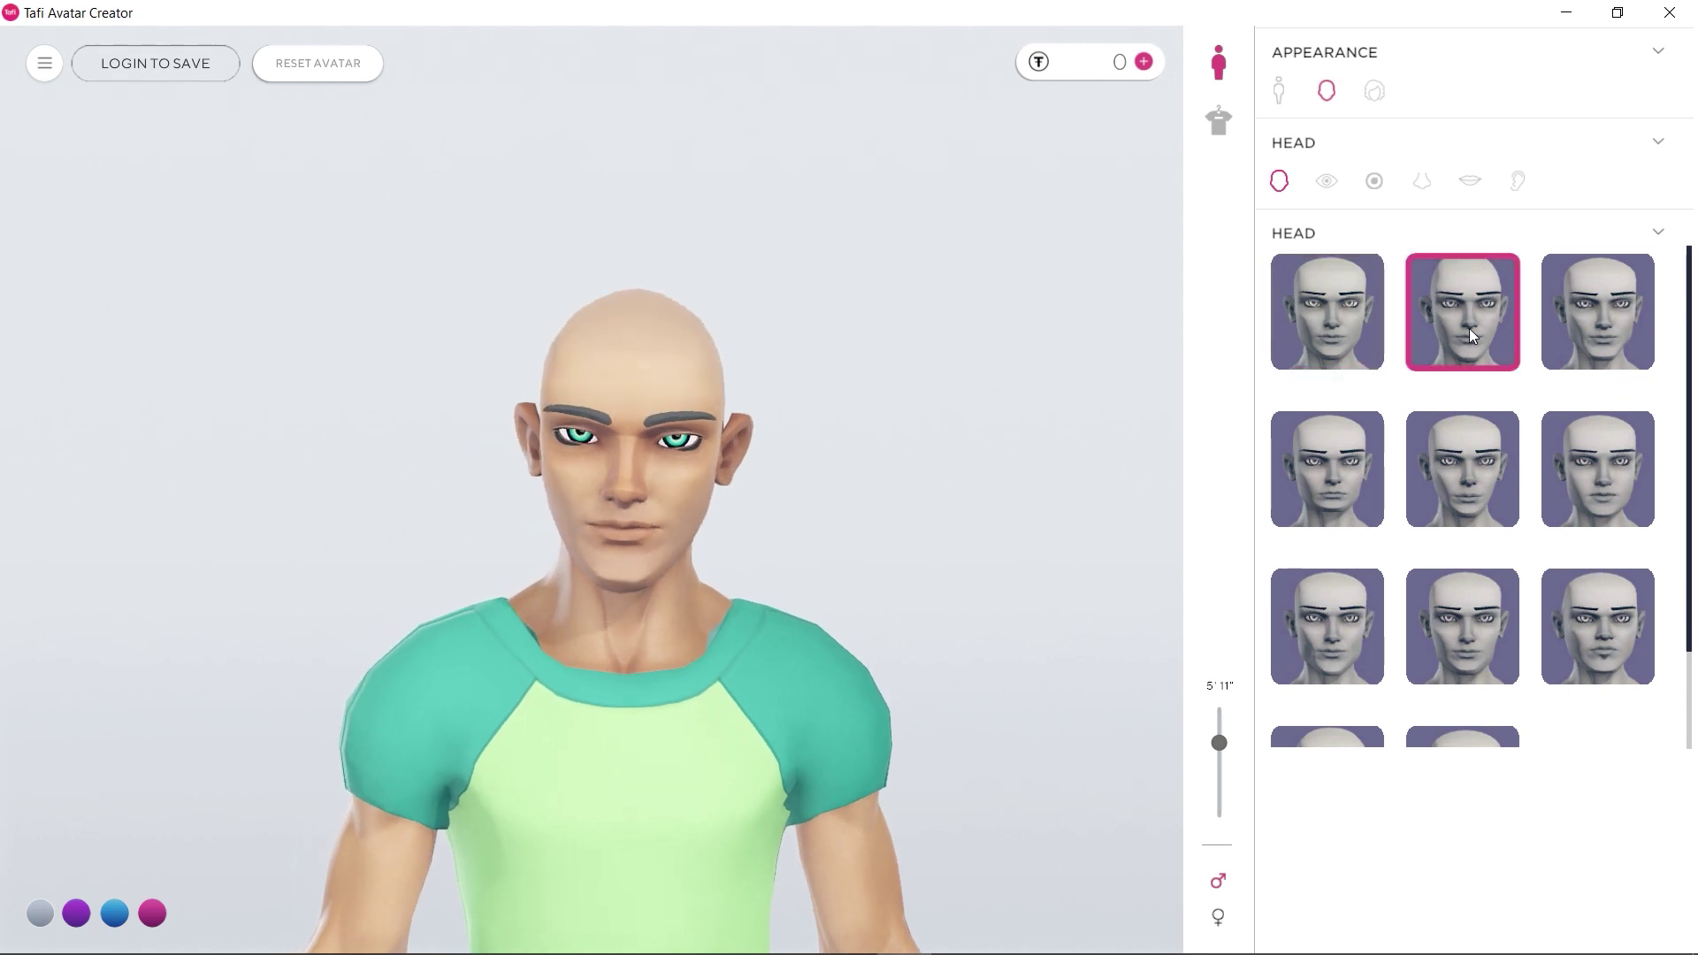
left_click(1595, 321)
left_click(1331, 465)
left_click(1486, 458)
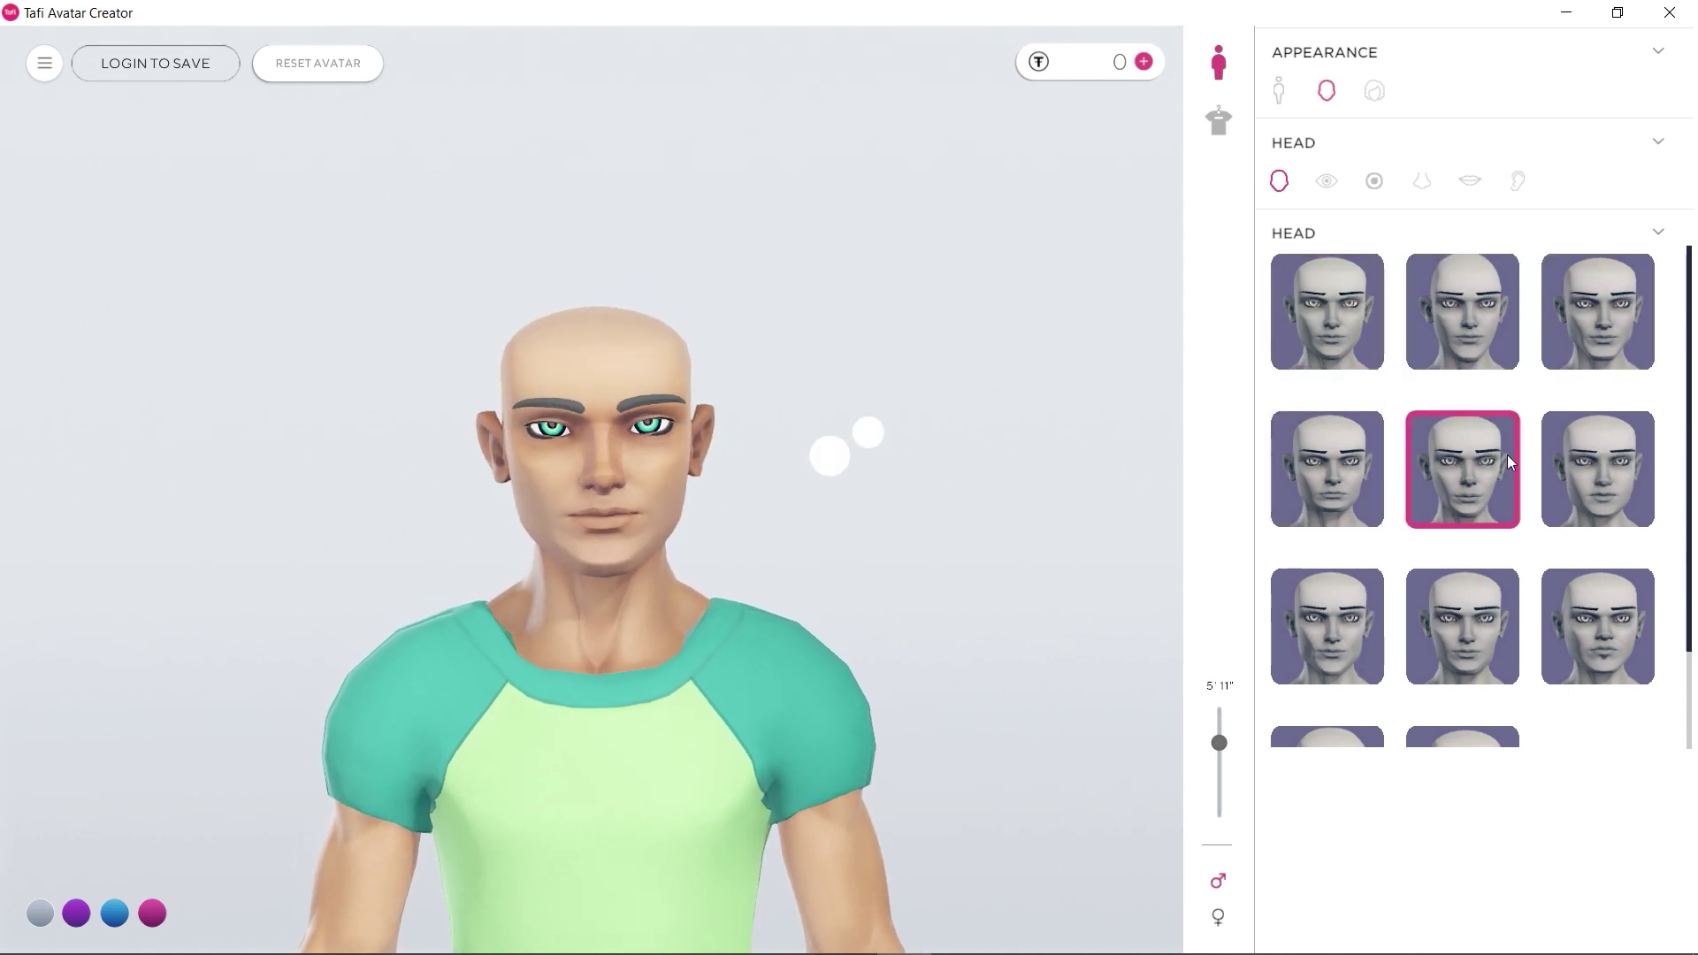
left_click(1573, 466)
scroll(1516, 504, "down", 1)
Choose a new eye shape and make the irises dark purple 20005F
left_click(1327, 181)
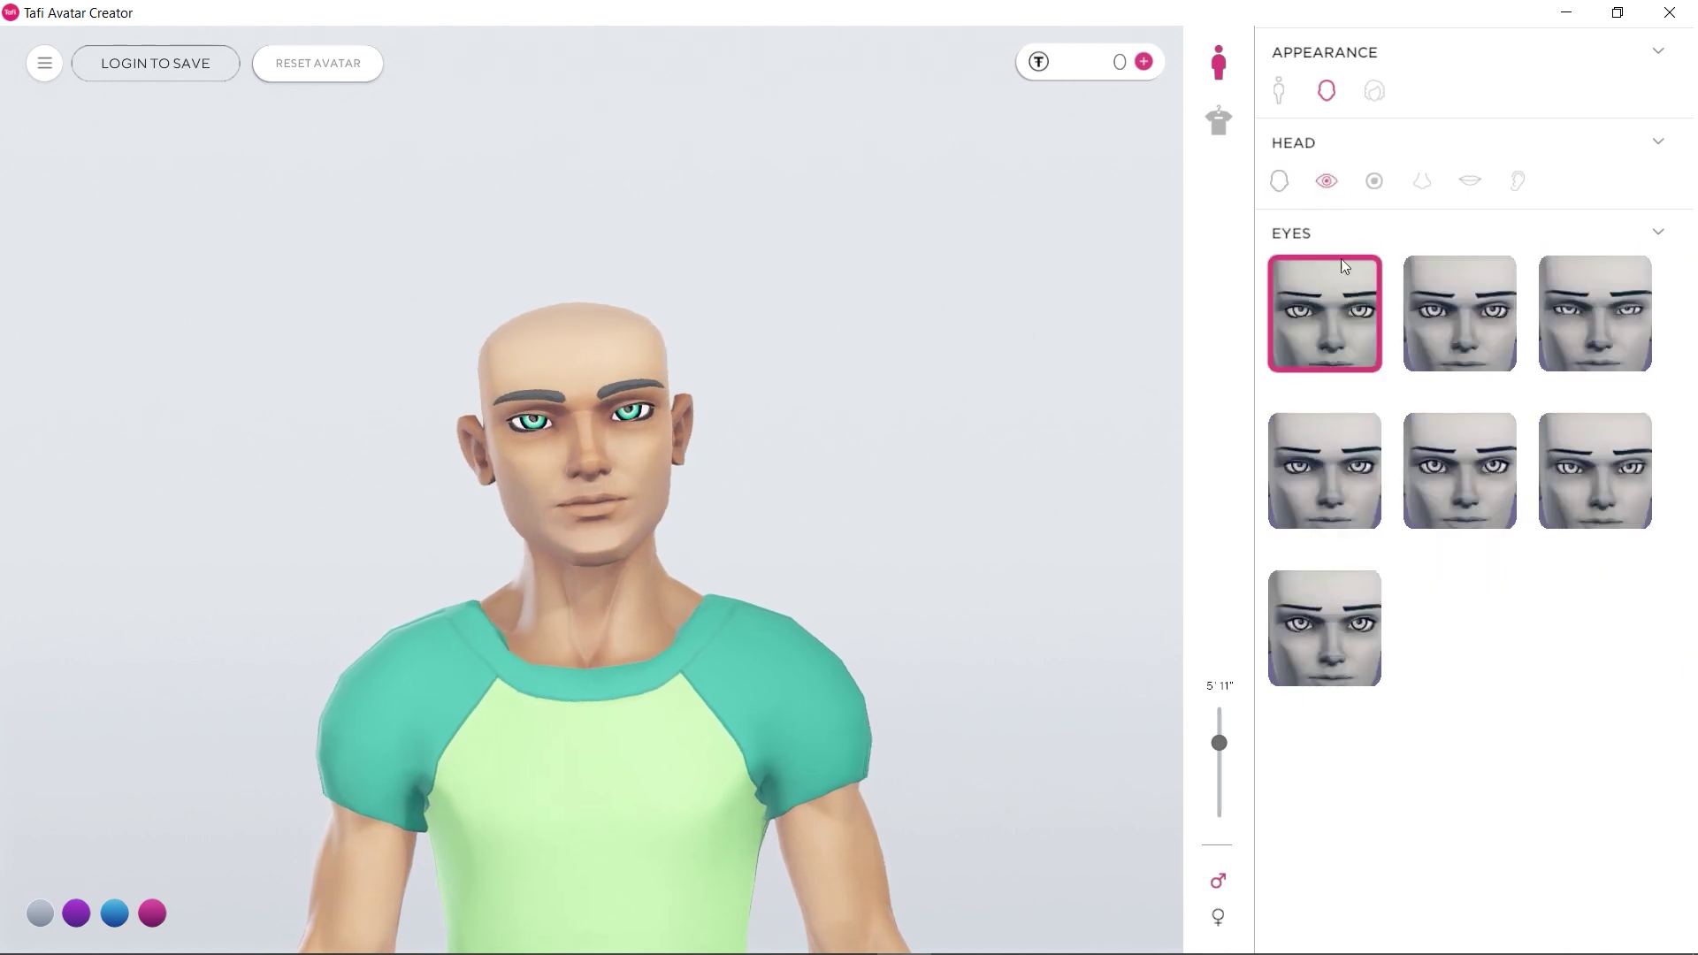
left_click(1459, 324)
left_click(1561, 429)
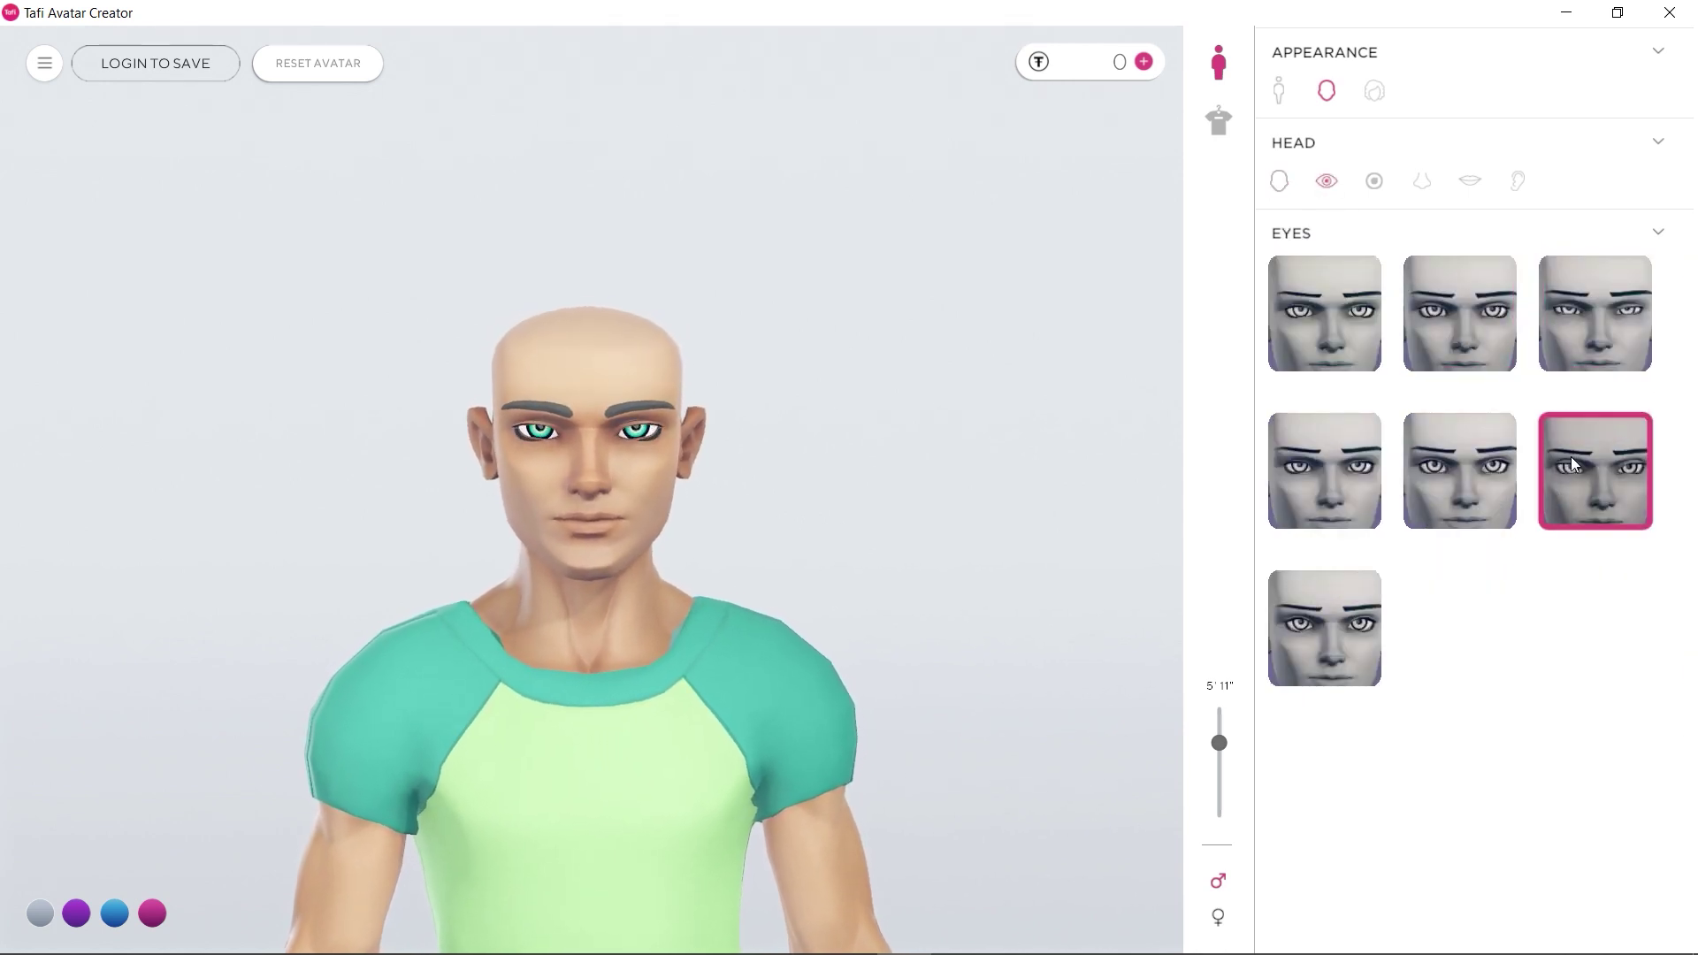
left_click(1473, 467)
left_click(1351, 495)
left_click(1324, 628)
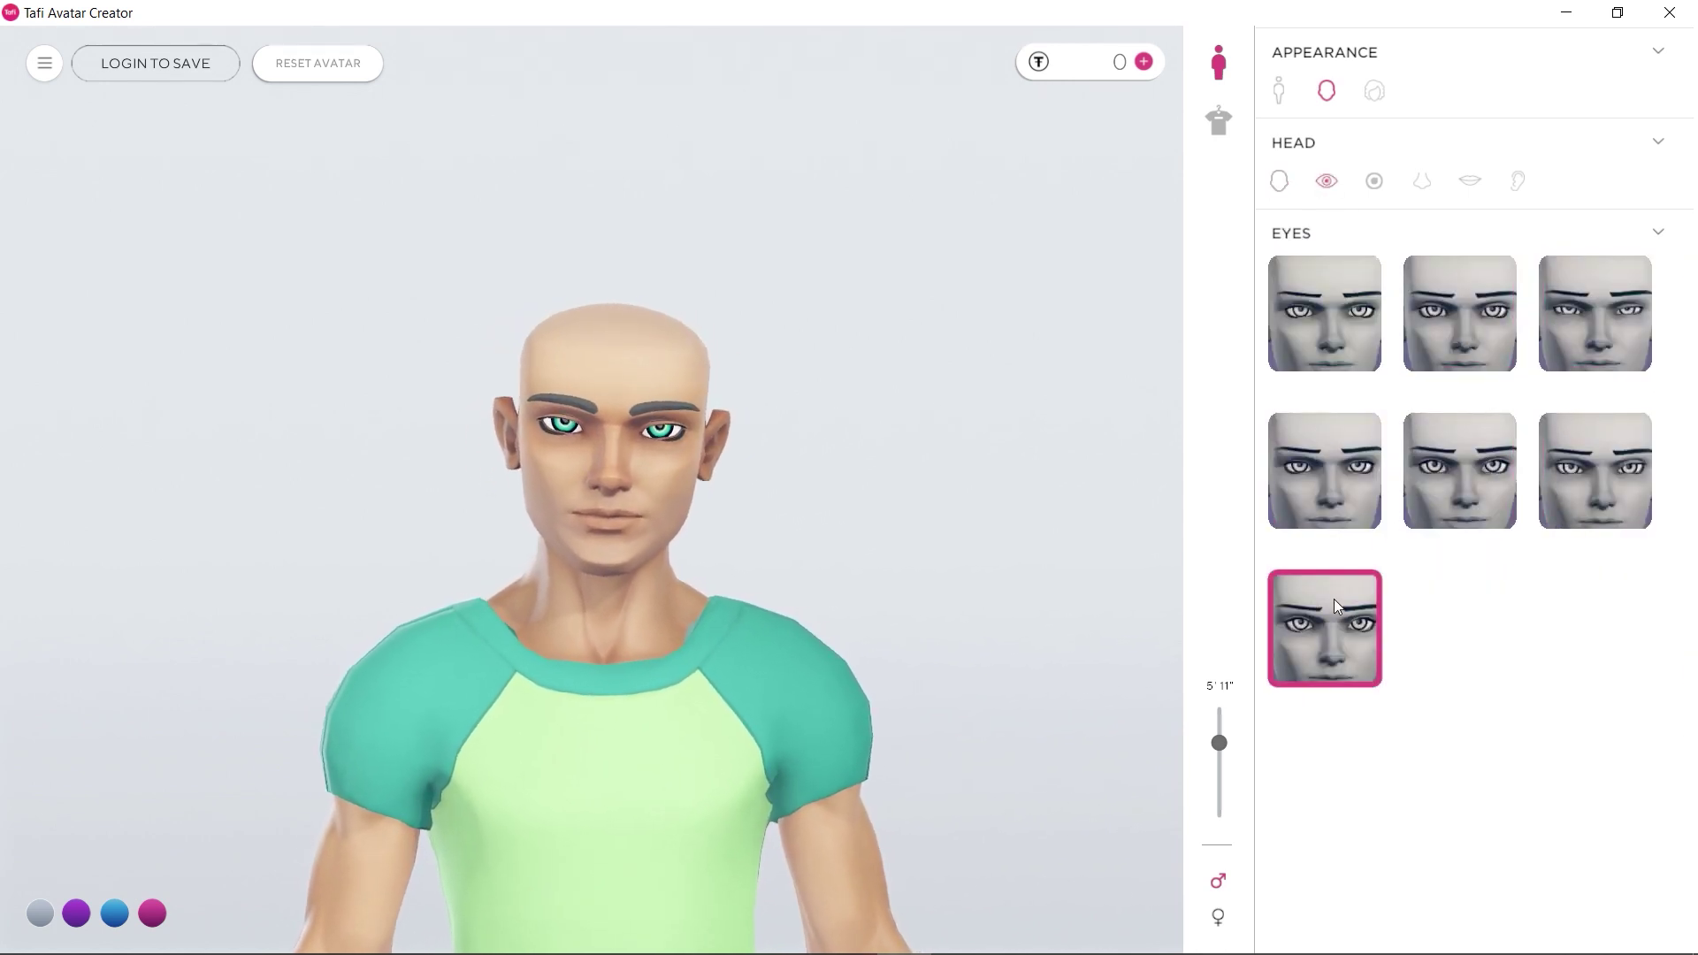
left_click(1374, 182)
left_click_drag(1413, 785, 1522, 786)
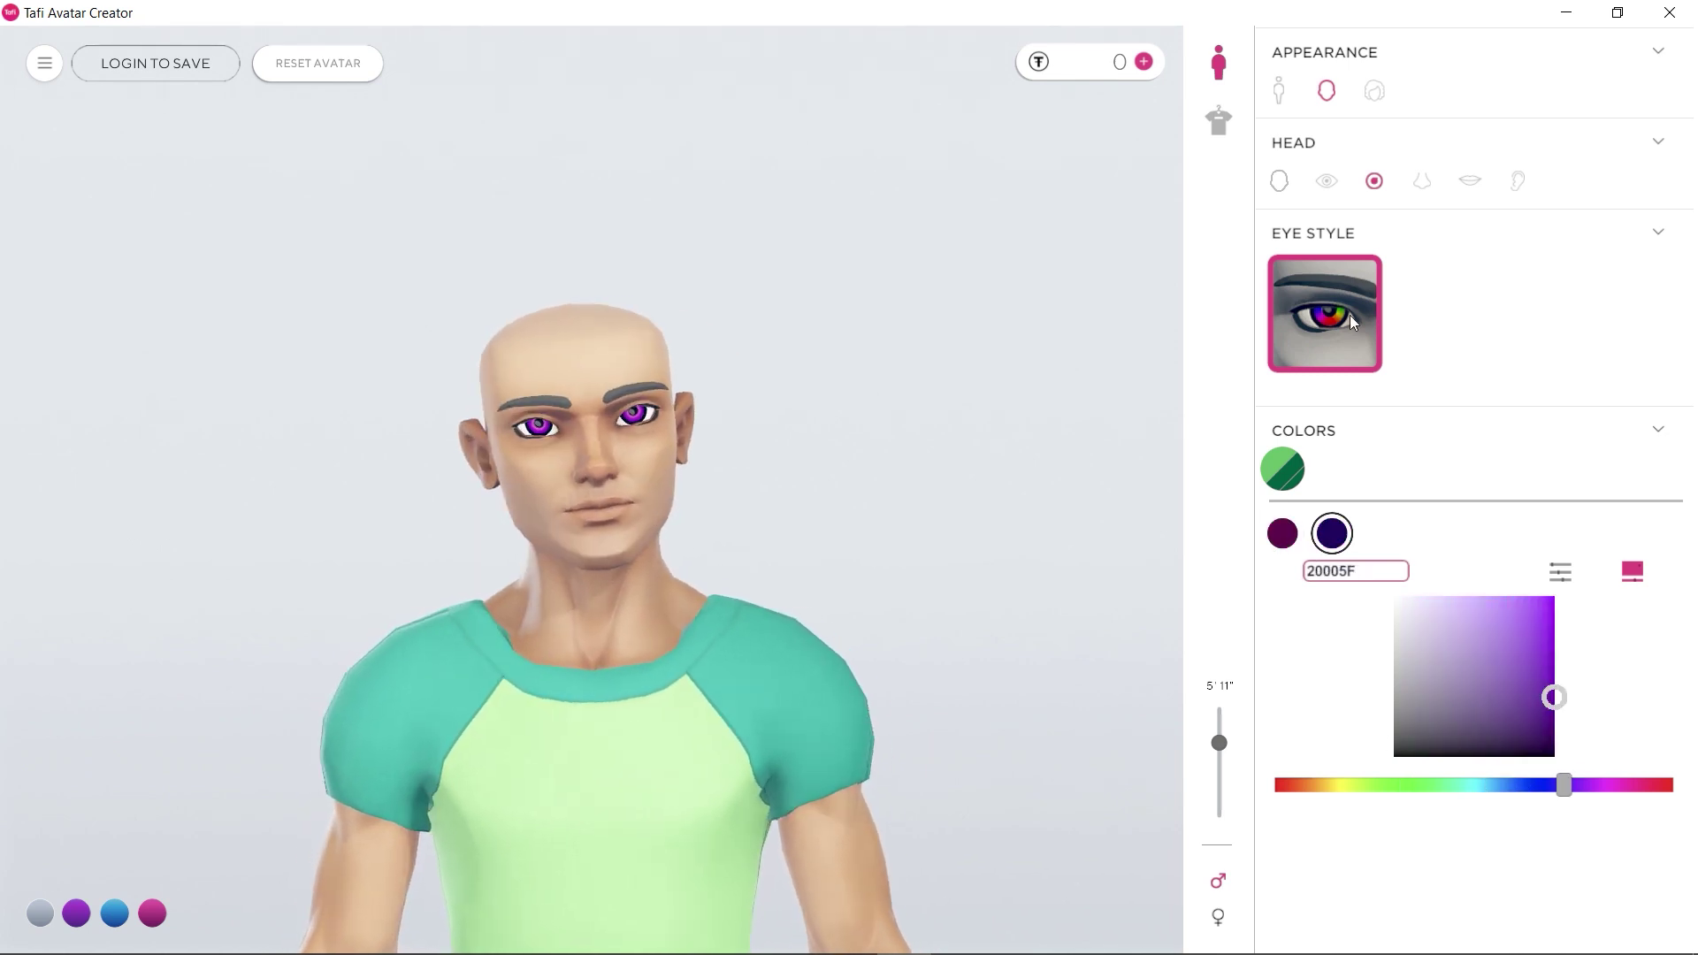
Give the avatar a different nose shape
left_click(1421, 180)
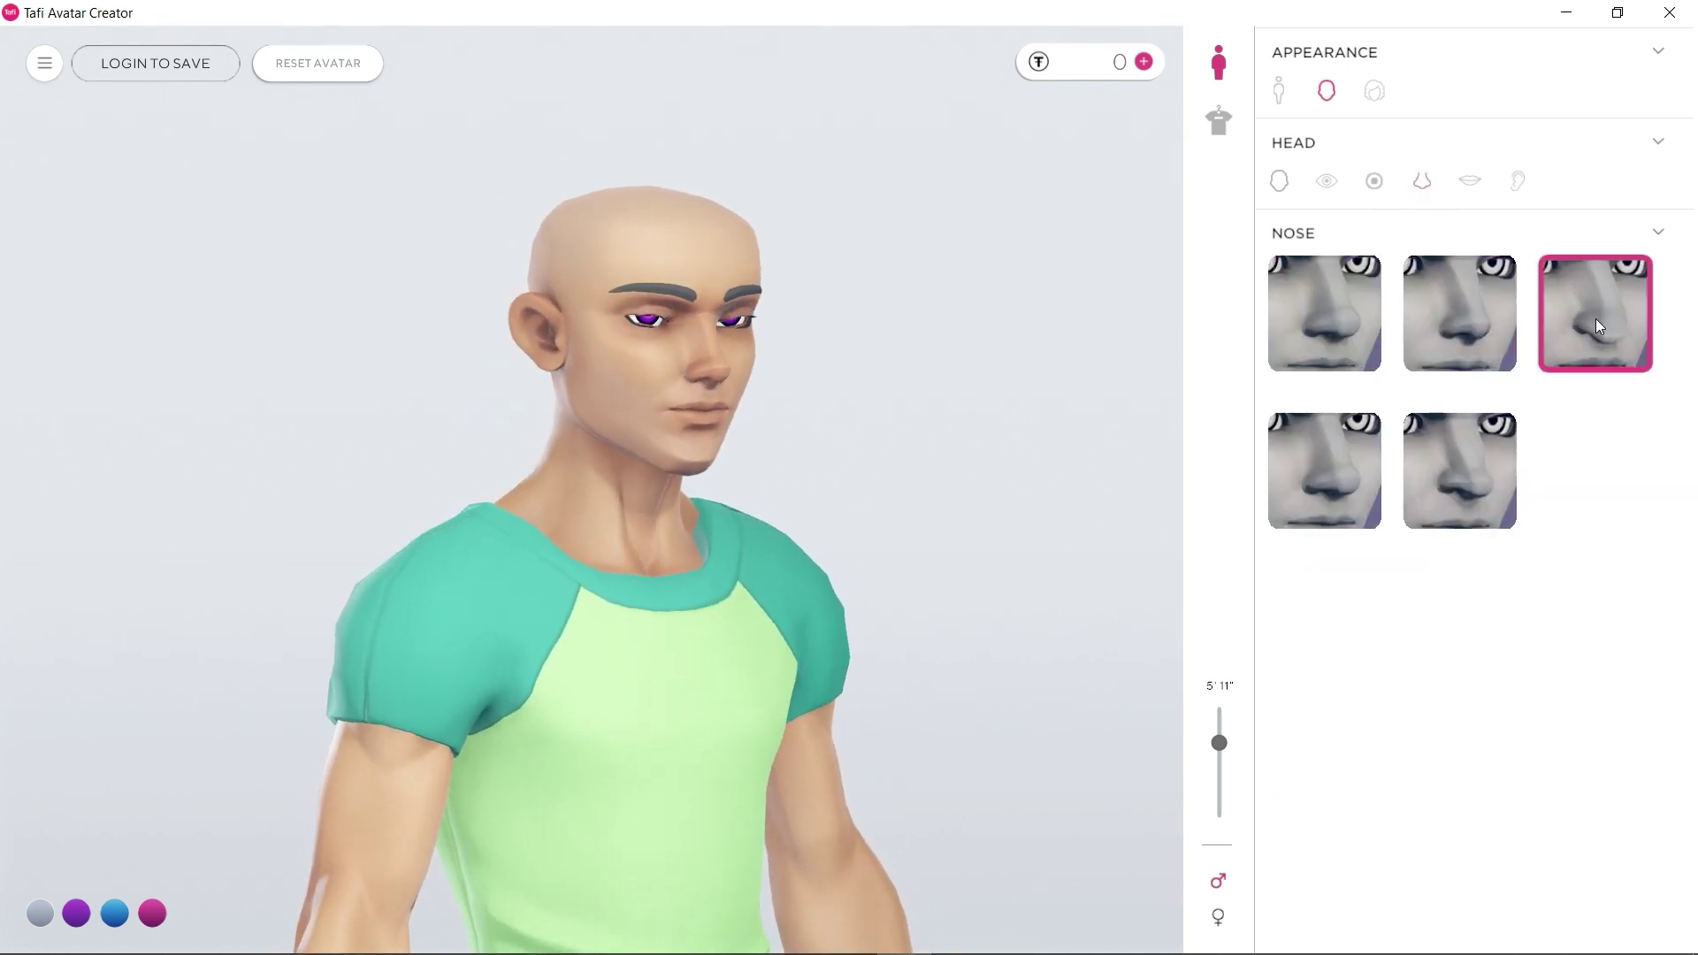
left_click(1450, 463)
left_click(1462, 314)
Try many mouth shapes, pick the final one and bring up the ear shapes
left_click(1470, 180)
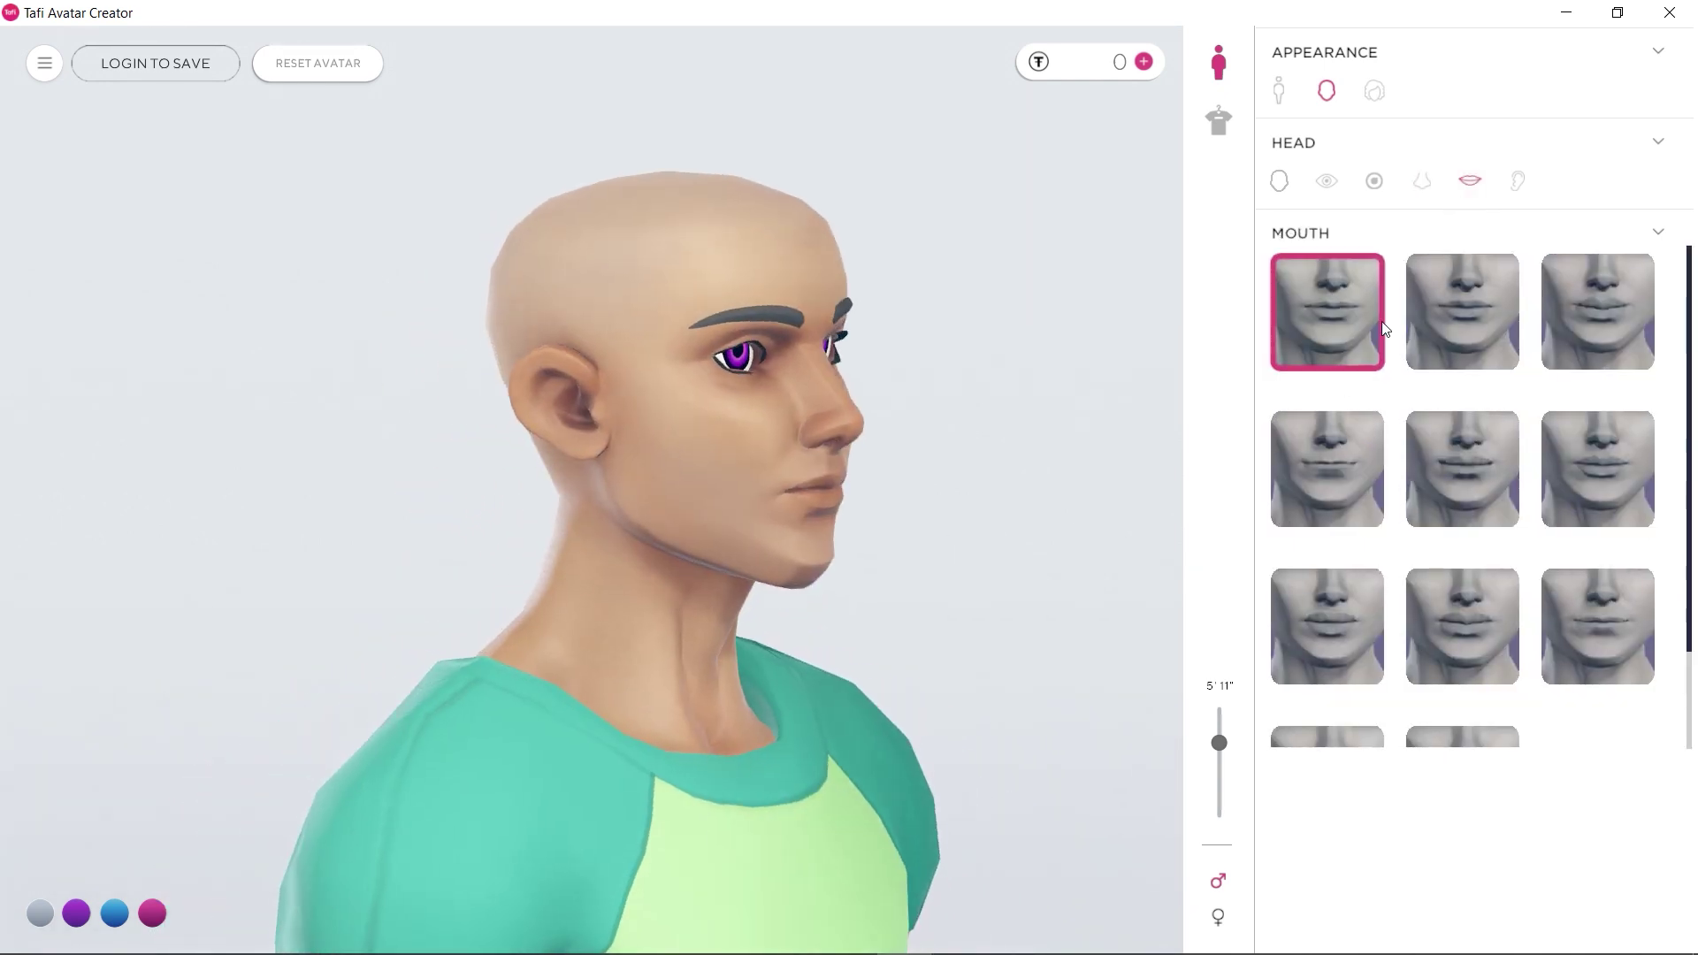
left_click(1463, 314)
left_click(1566, 327)
left_click(1368, 426)
left_click(1495, 449)
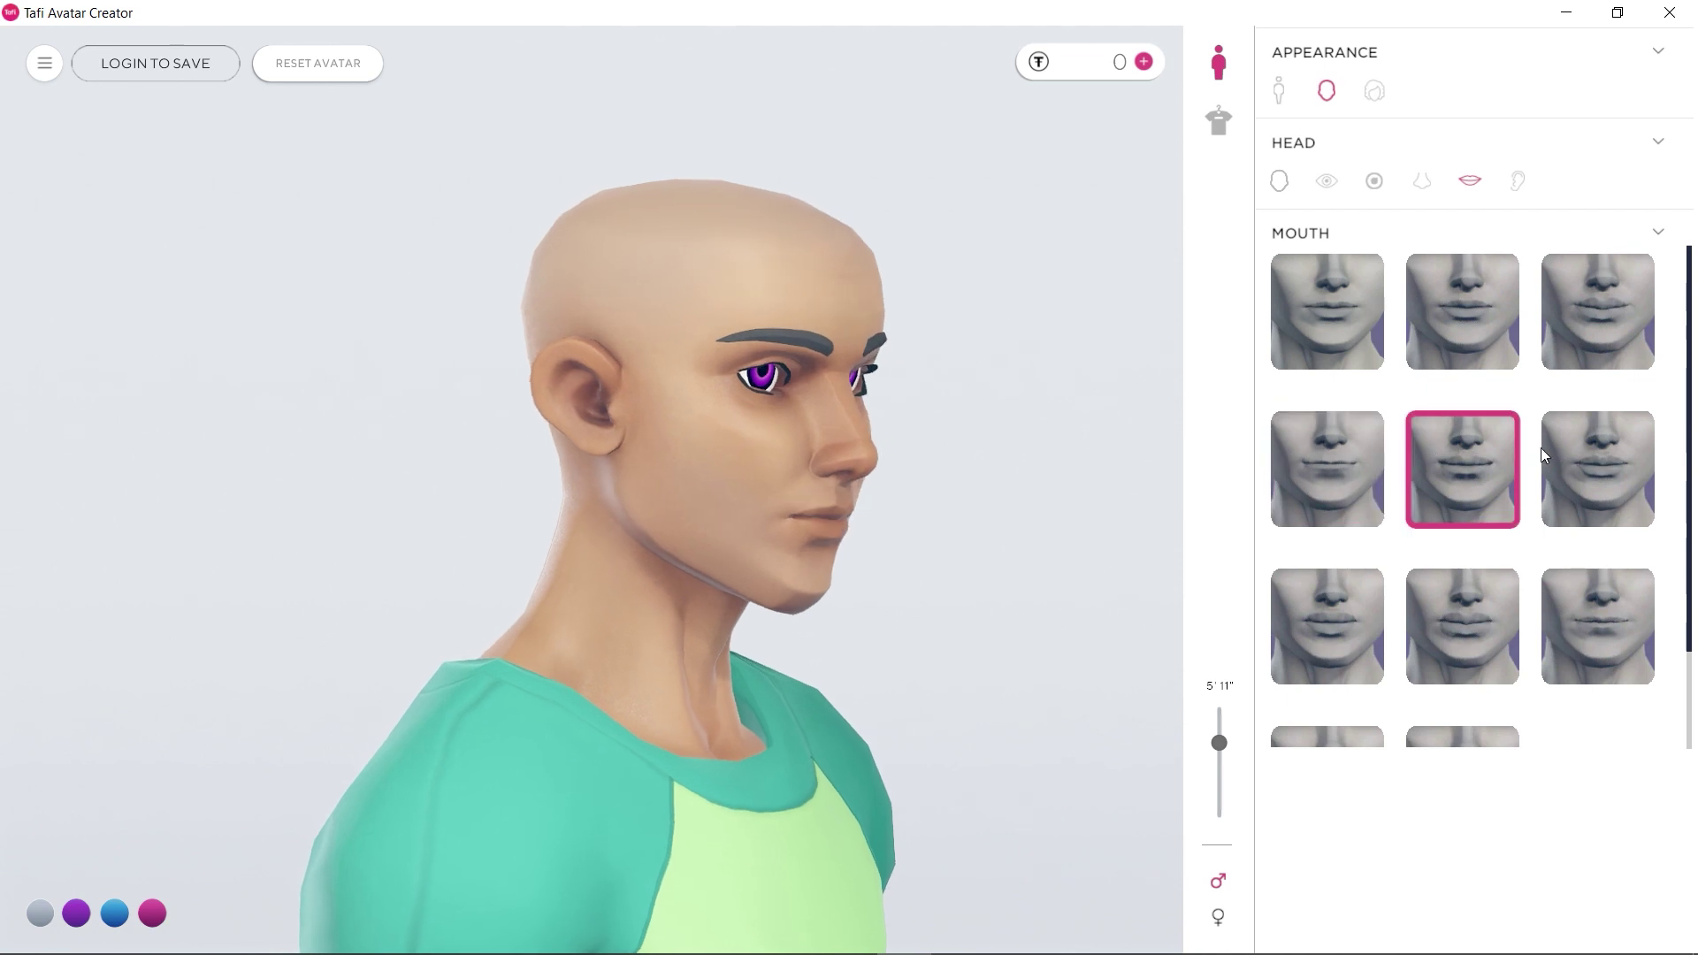
left_click(1574, 460)
left_click(1317, 598)
left_click(1428, 612)
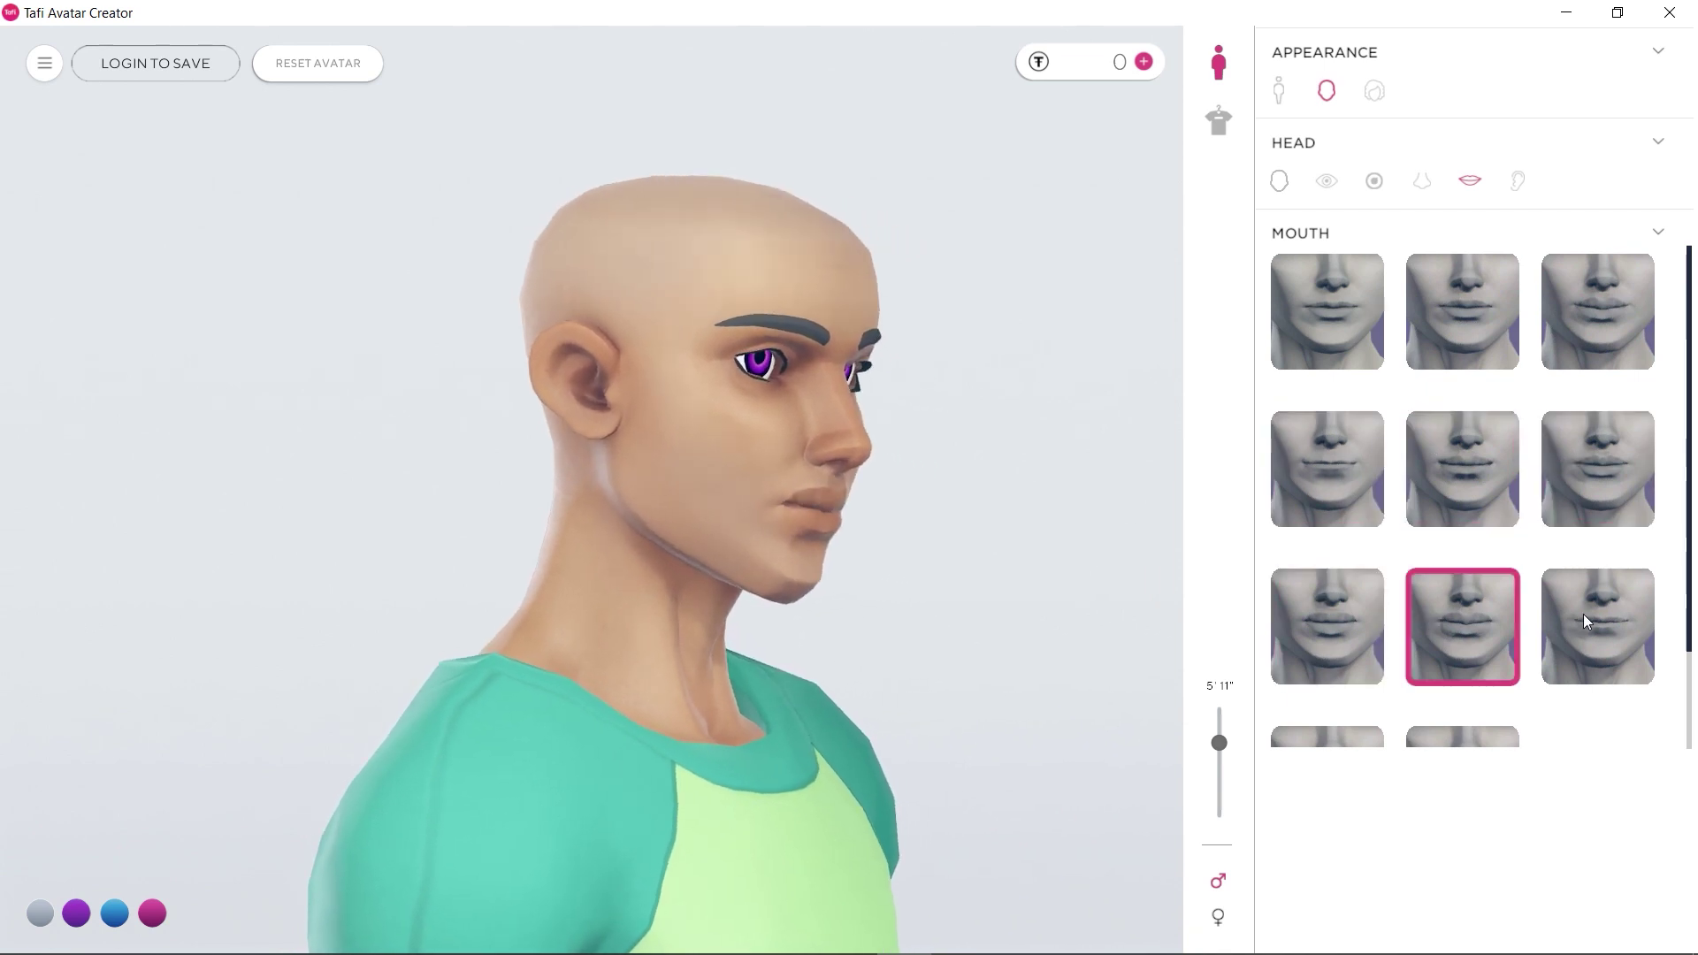
left_click(1556, 601)
scroll(1495, 595, "down", 2)
left_click(1327, 659)
left_click(1465, 642)
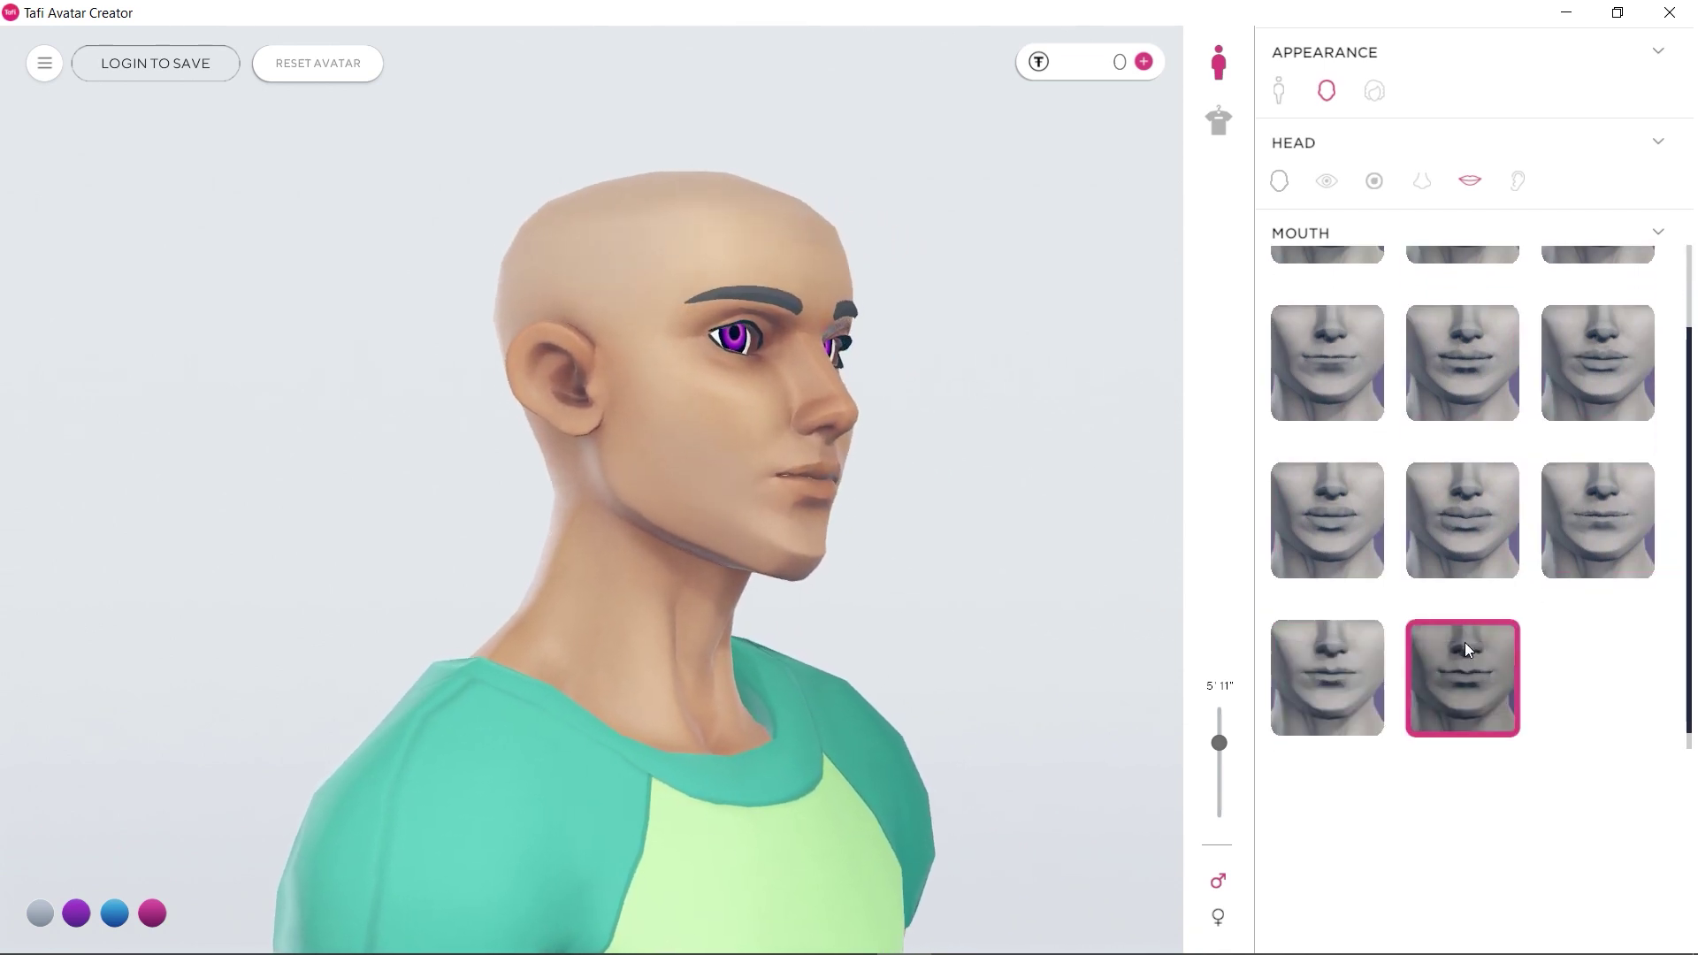
left_click(1518, 181)
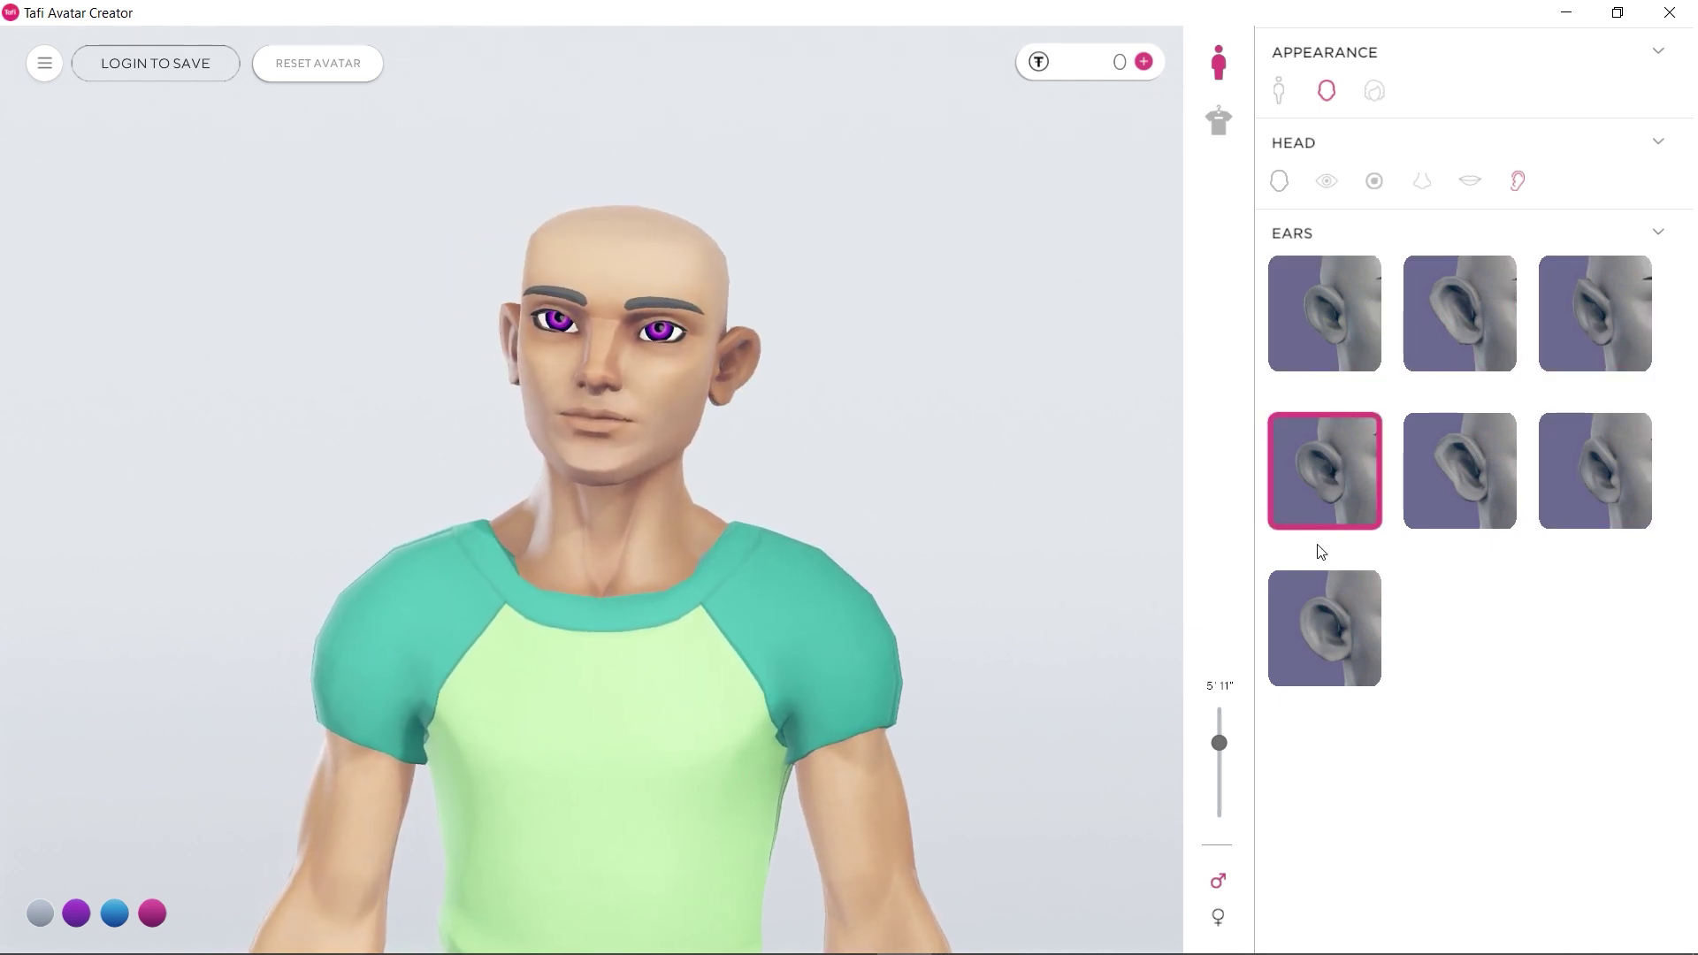
Give the avatar long swept-back hair coloured purple 750084 and turn it to check
left_click(1374, 91)
scroll(1455, 387, "down", 2)
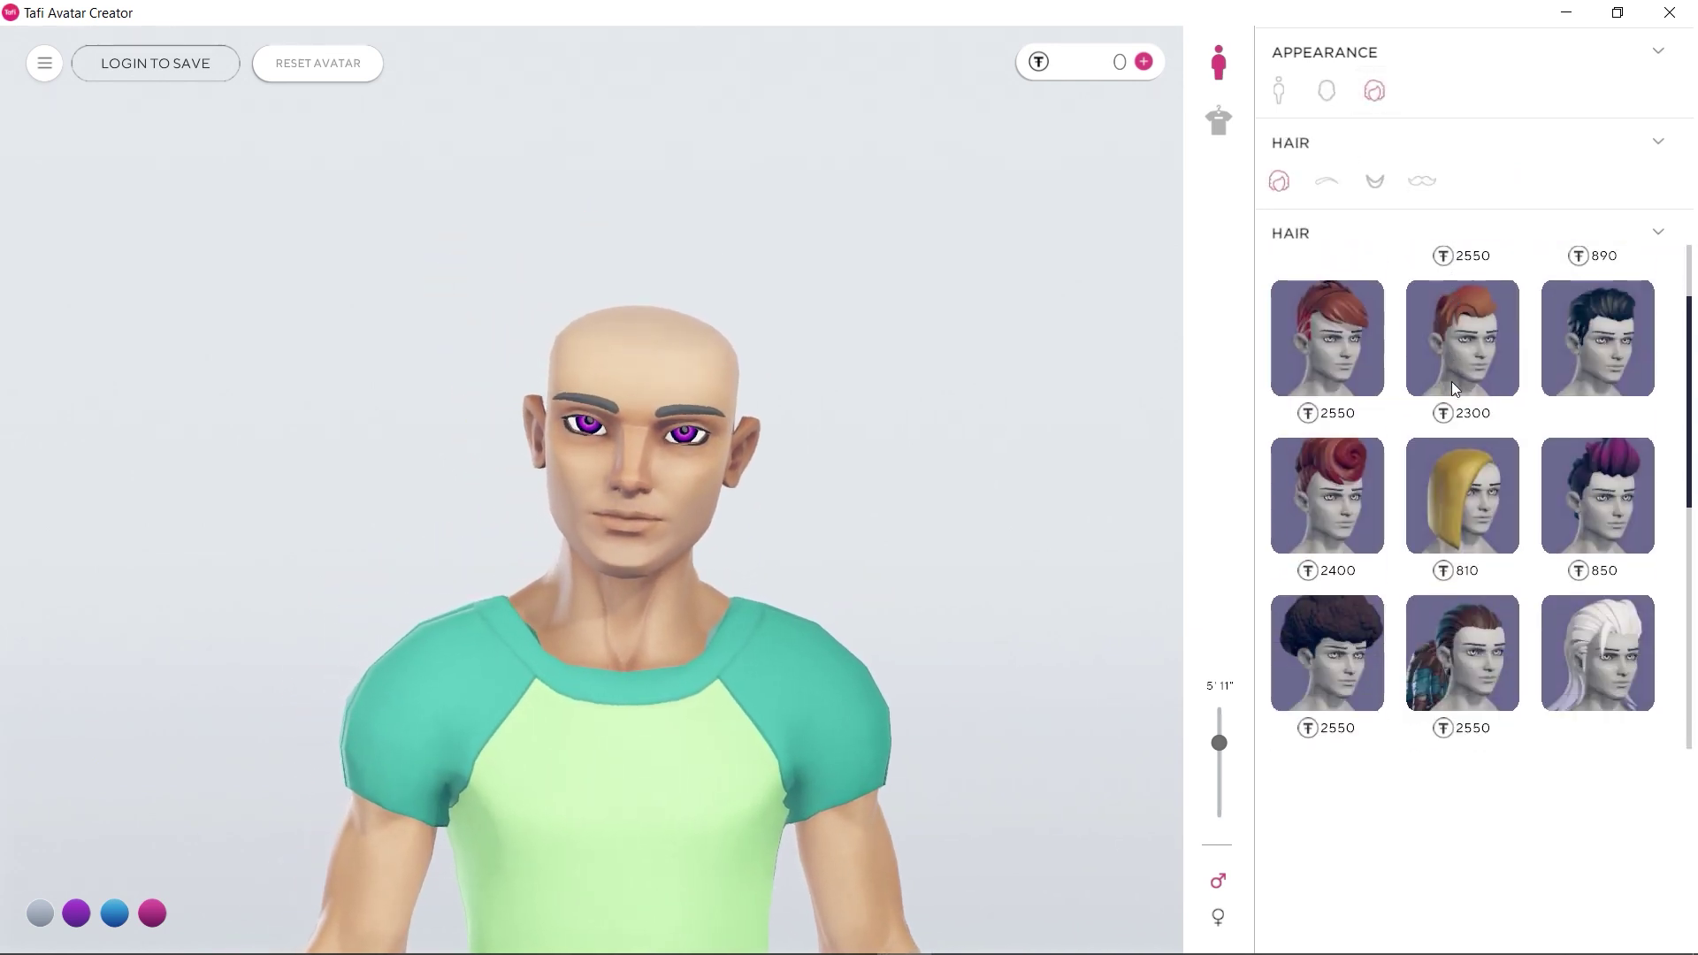
scroll(1455, 386, "up", 2)
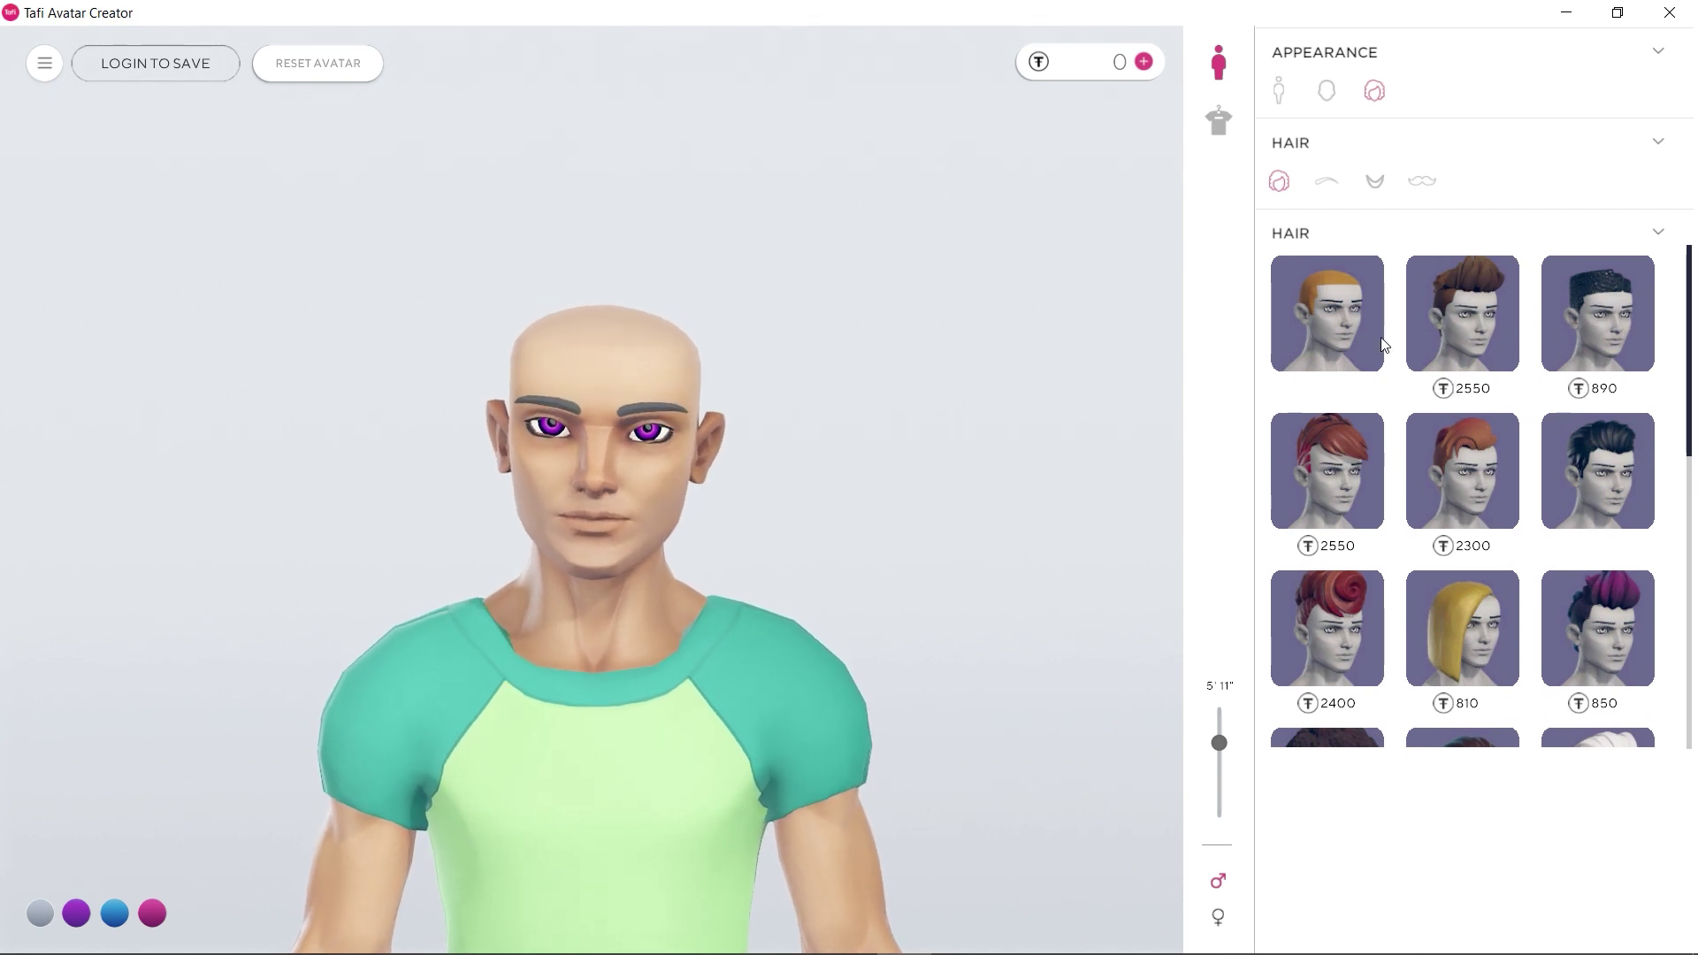
left_click(1329, 309)
scroll(1414, 421, "down", 3)
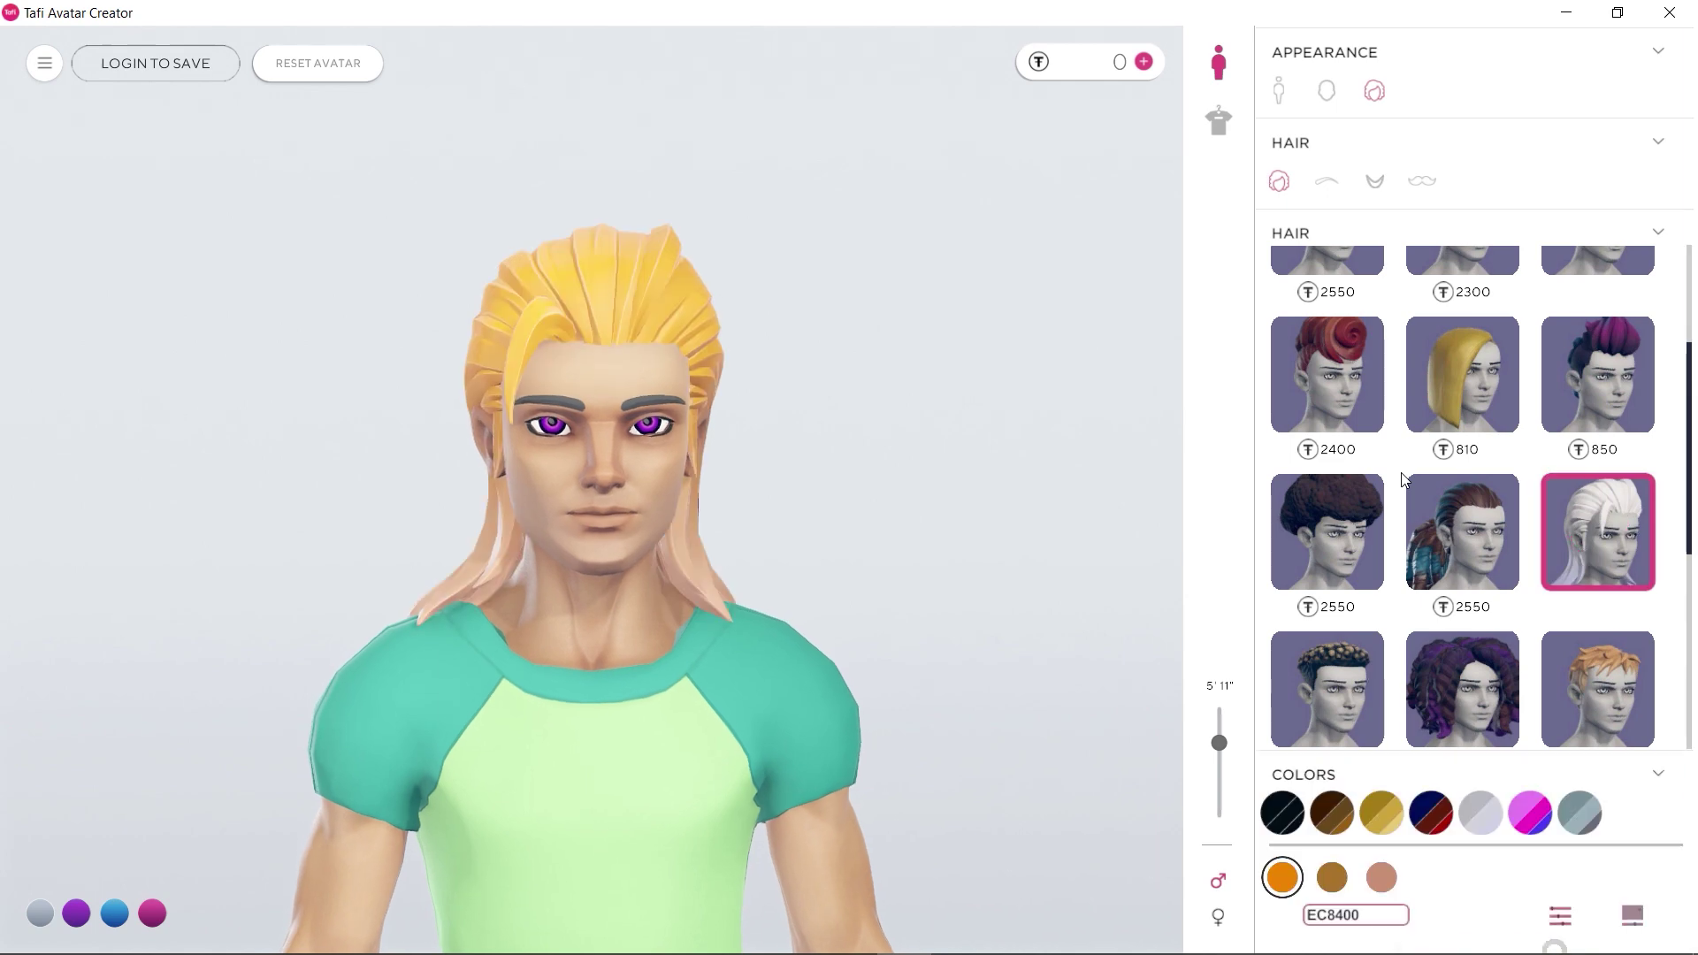
scroll(1380, 619, "down", 2)
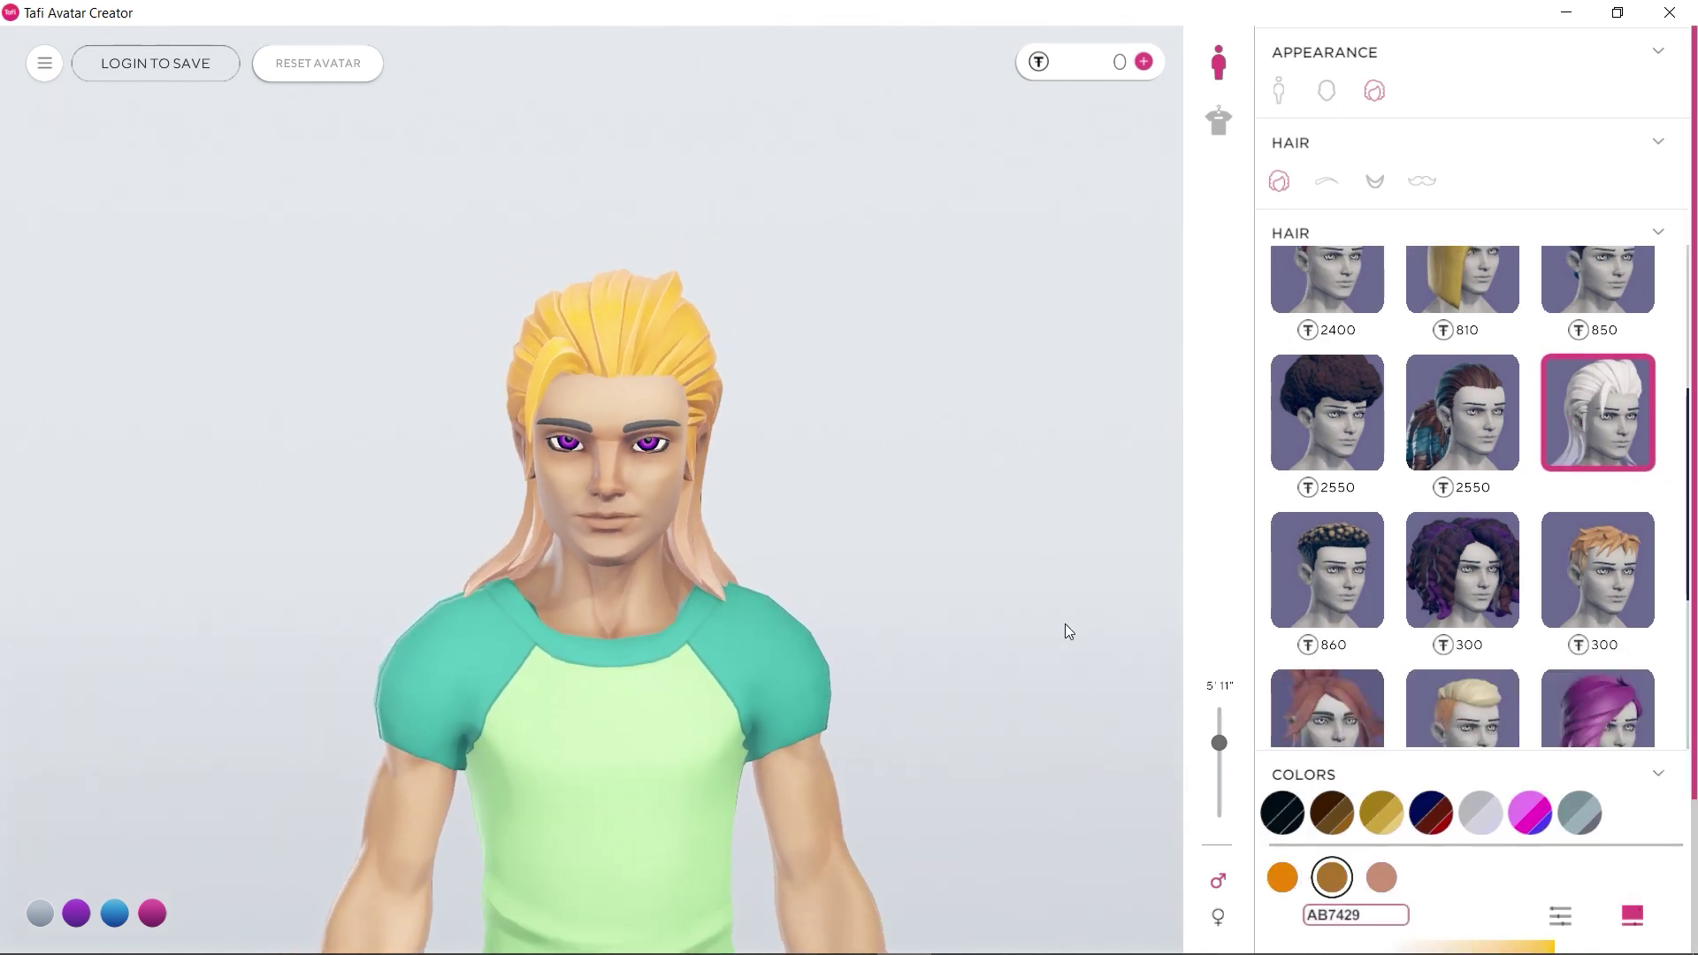
left_click(1530, 812)
scroll(1582, 832, "down", 3)
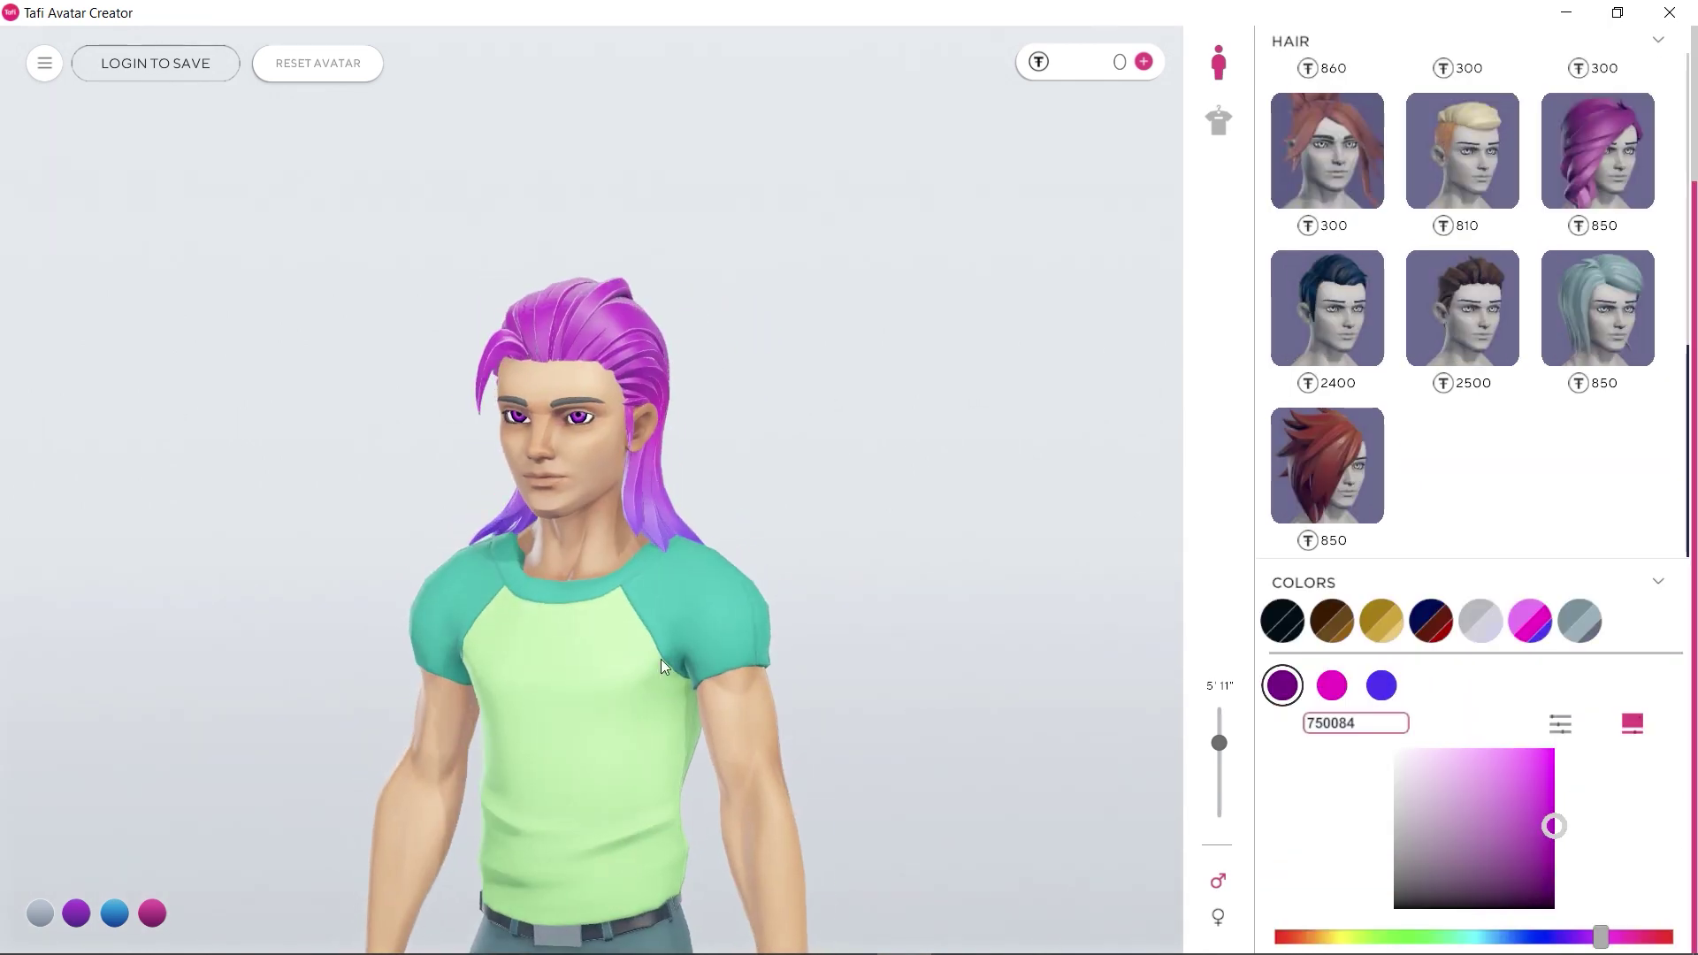
scroll(665, 666, "up", 5)
left_click_drag(665, 672, 395, 705)
Recolour the raglan tee pink with contrasting sleeves and deepen it to magenta
left_click(1219, 121)
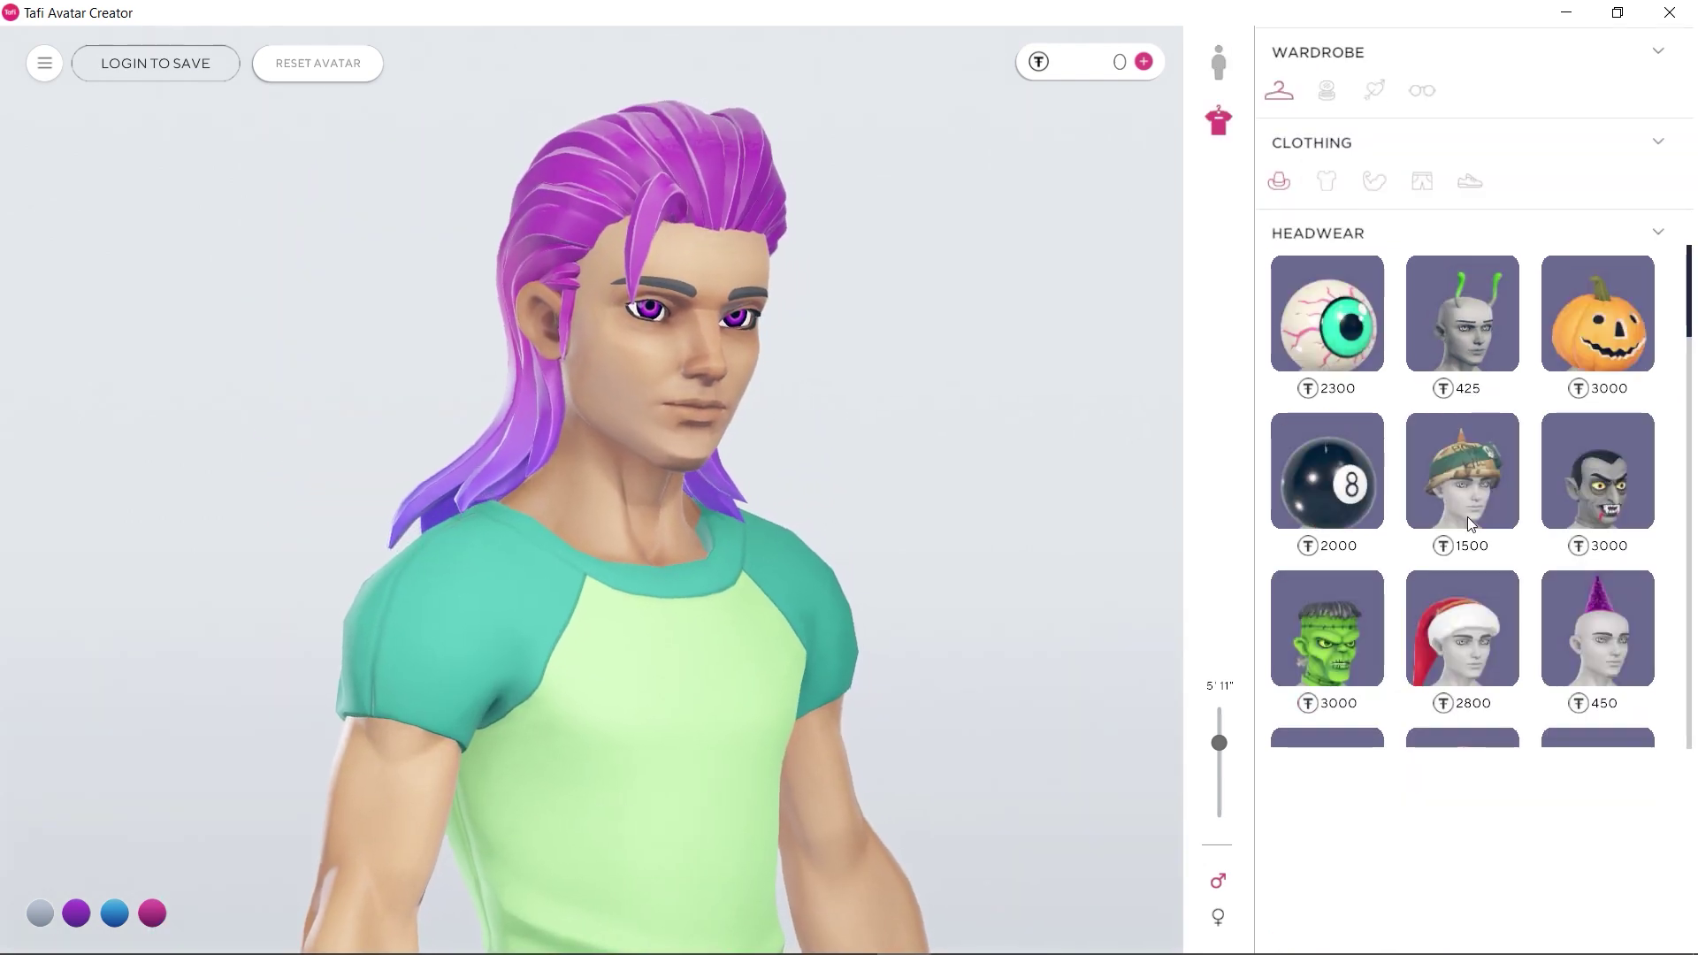
scroll(1471, 523, "down", 10)
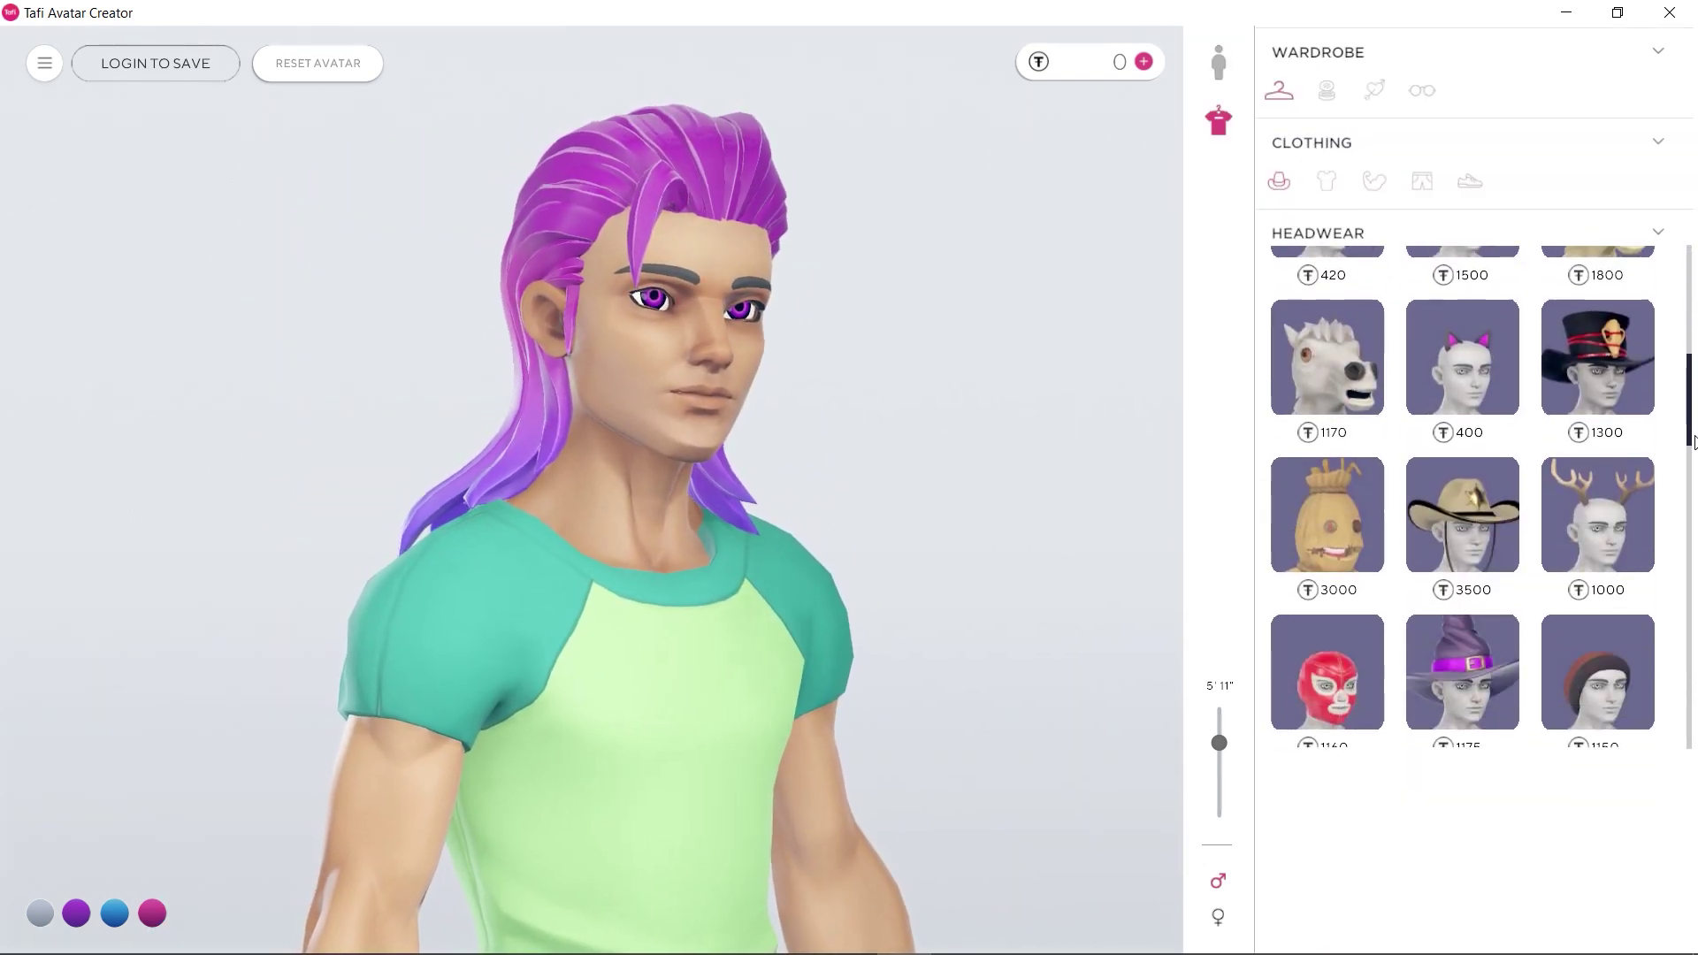
left_click_drag(1695, 442, 1695, 772)
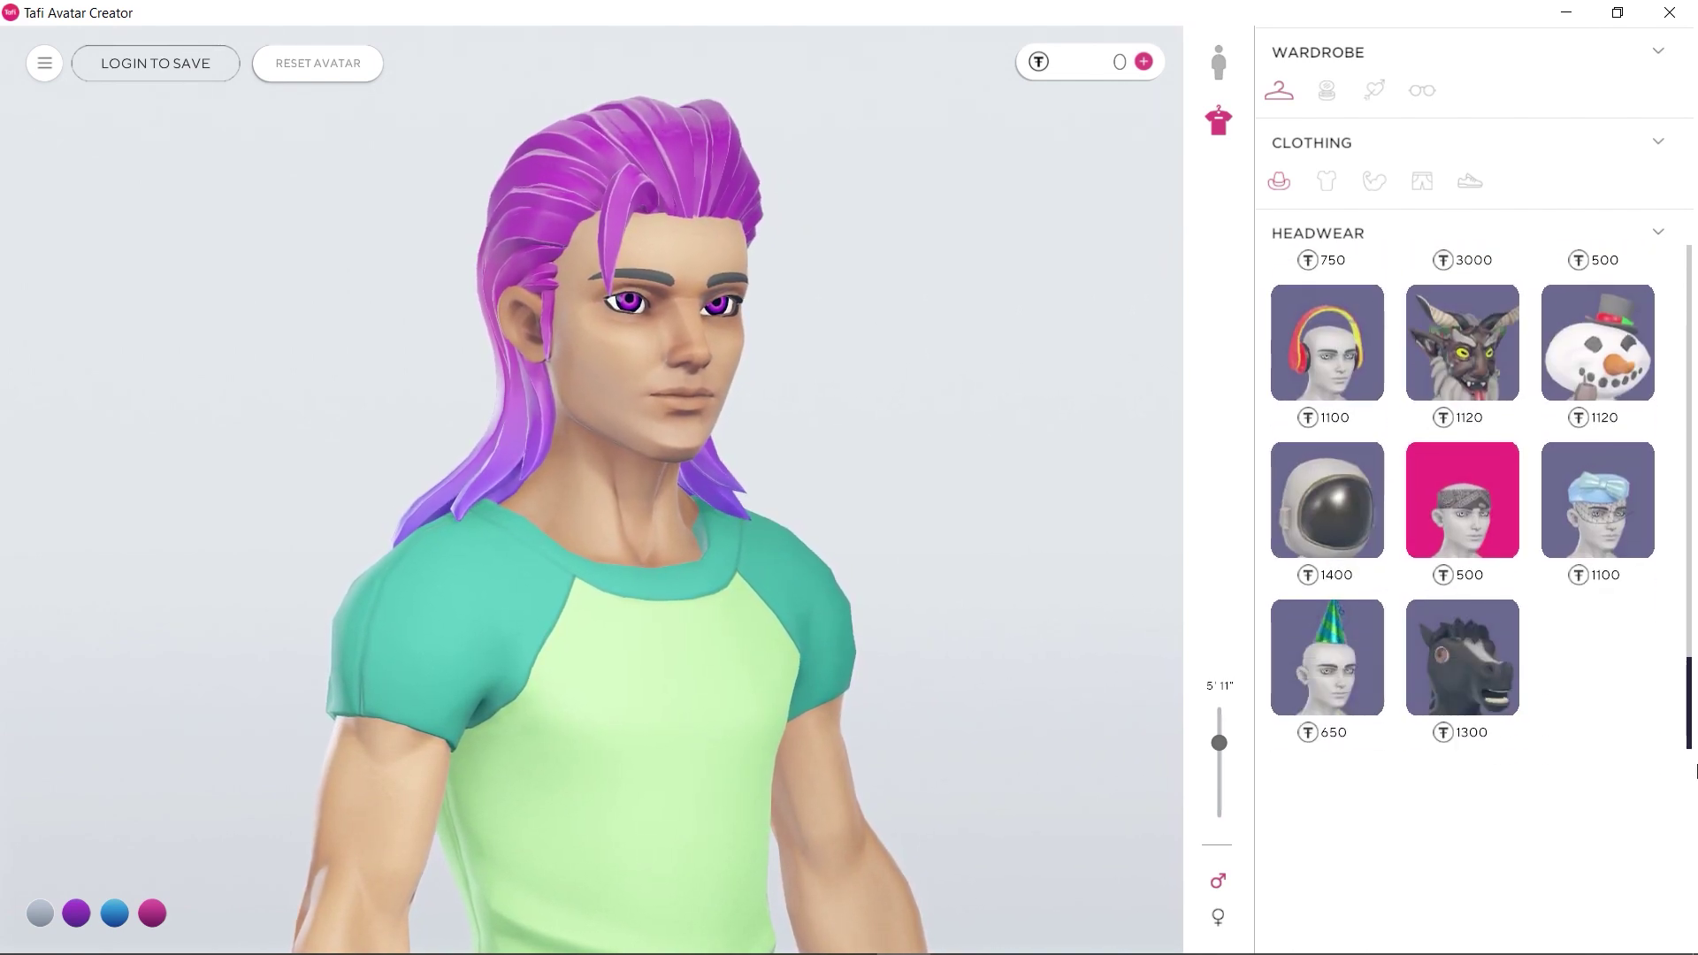
left_click(1327, 181)
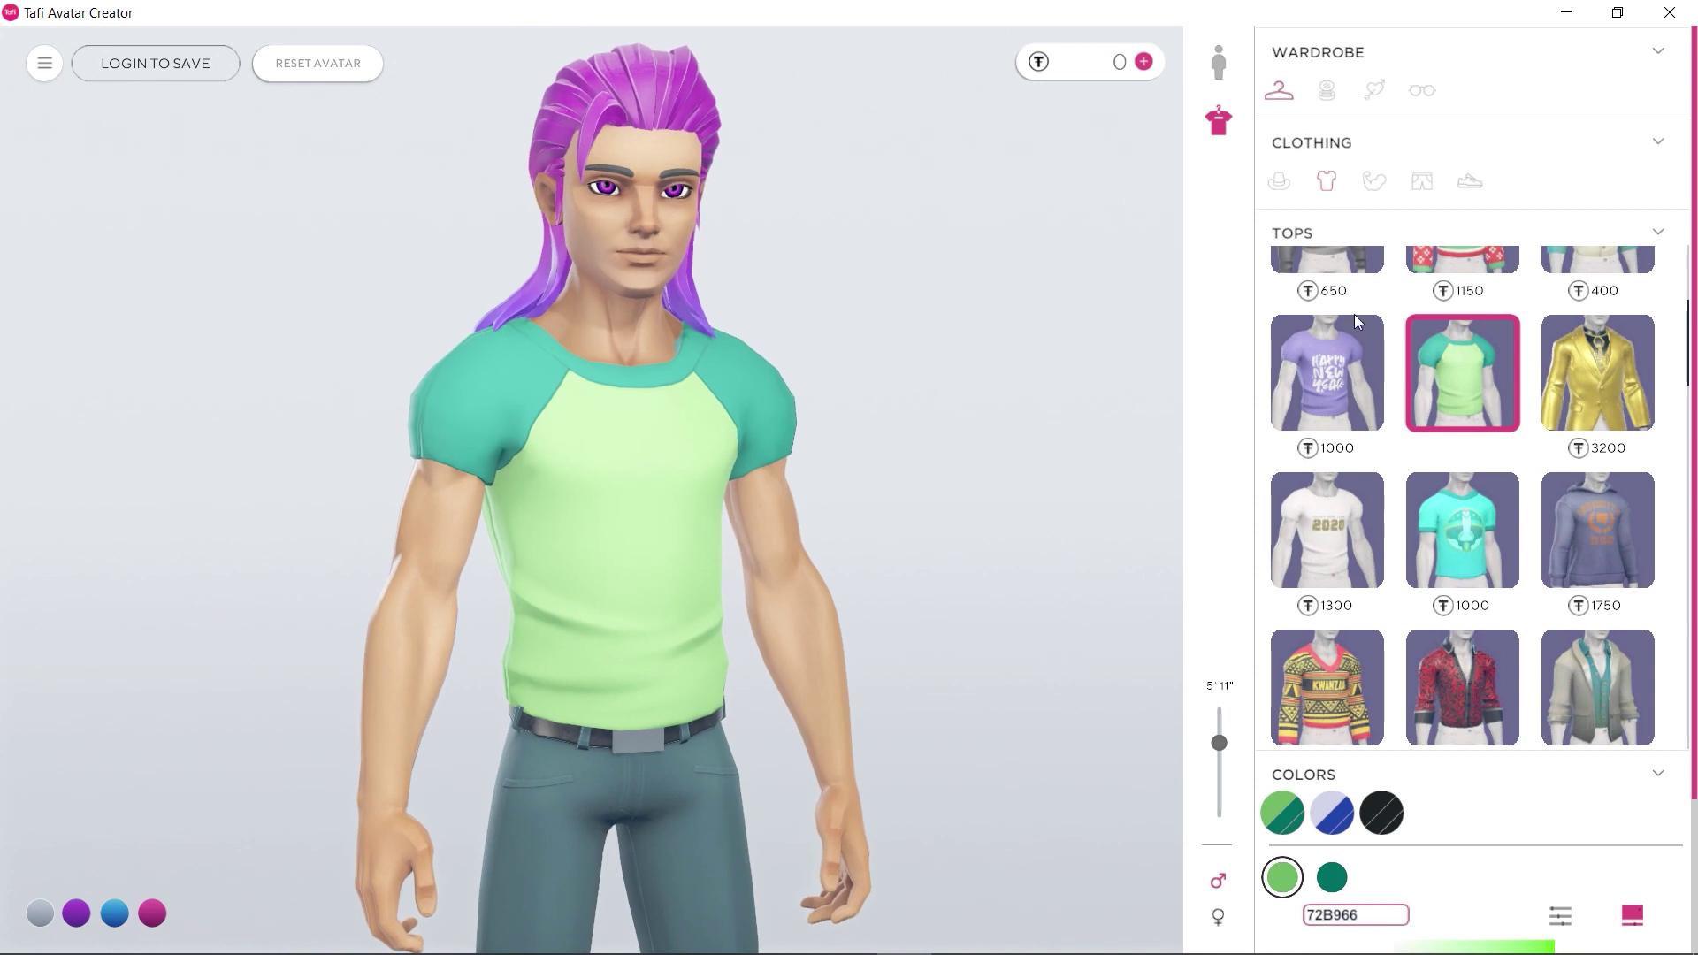
scroll(1511, 503, "down", 15)
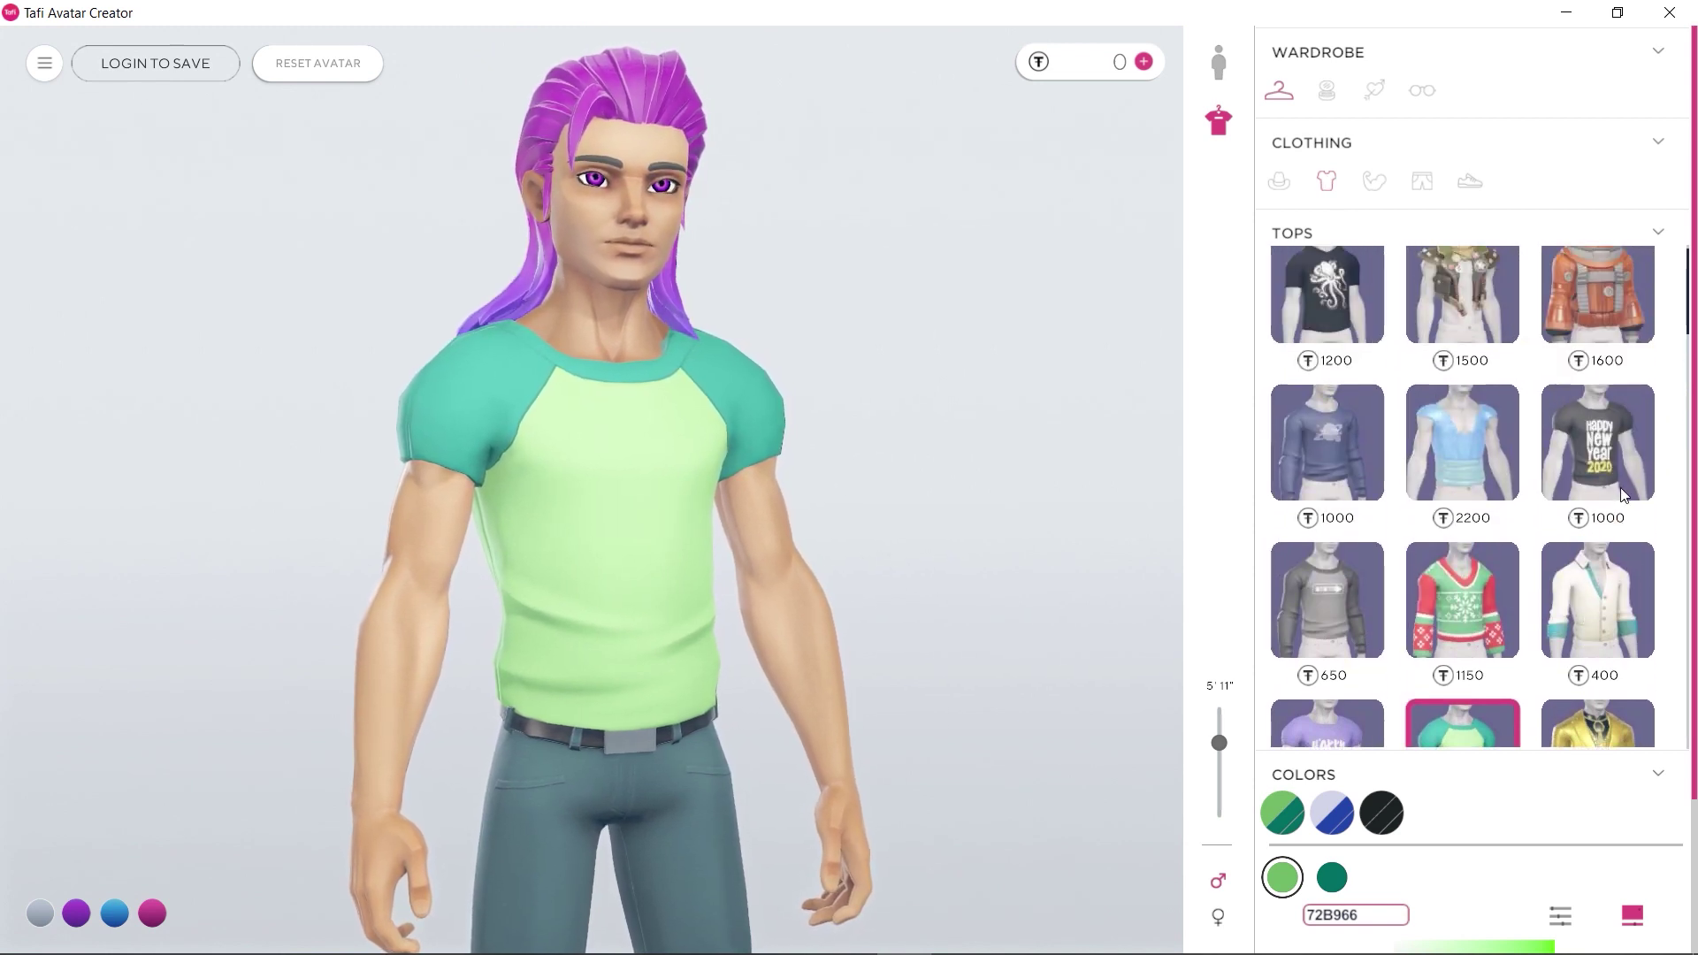
left_click(1332, 620)
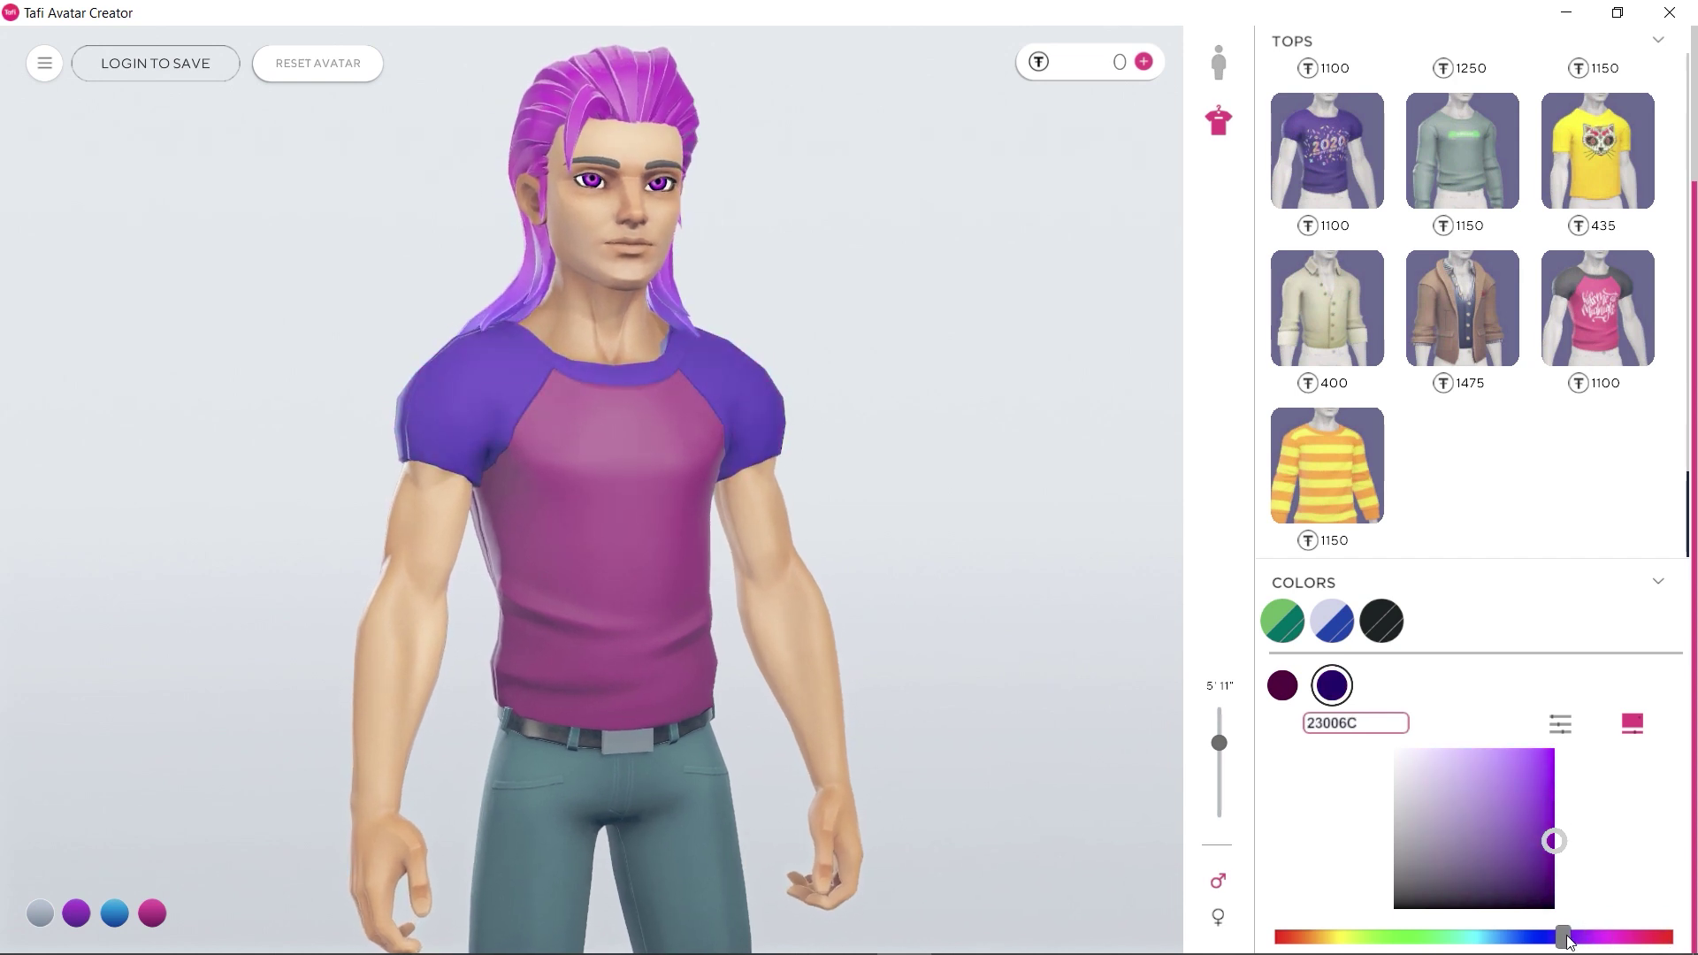
left_click_drag(1557, 843, 1554, 814)
scroll(1372, 163, "up", 3)
Choose trousers and shift their hue to blue-purple
left_click(1373, 163)
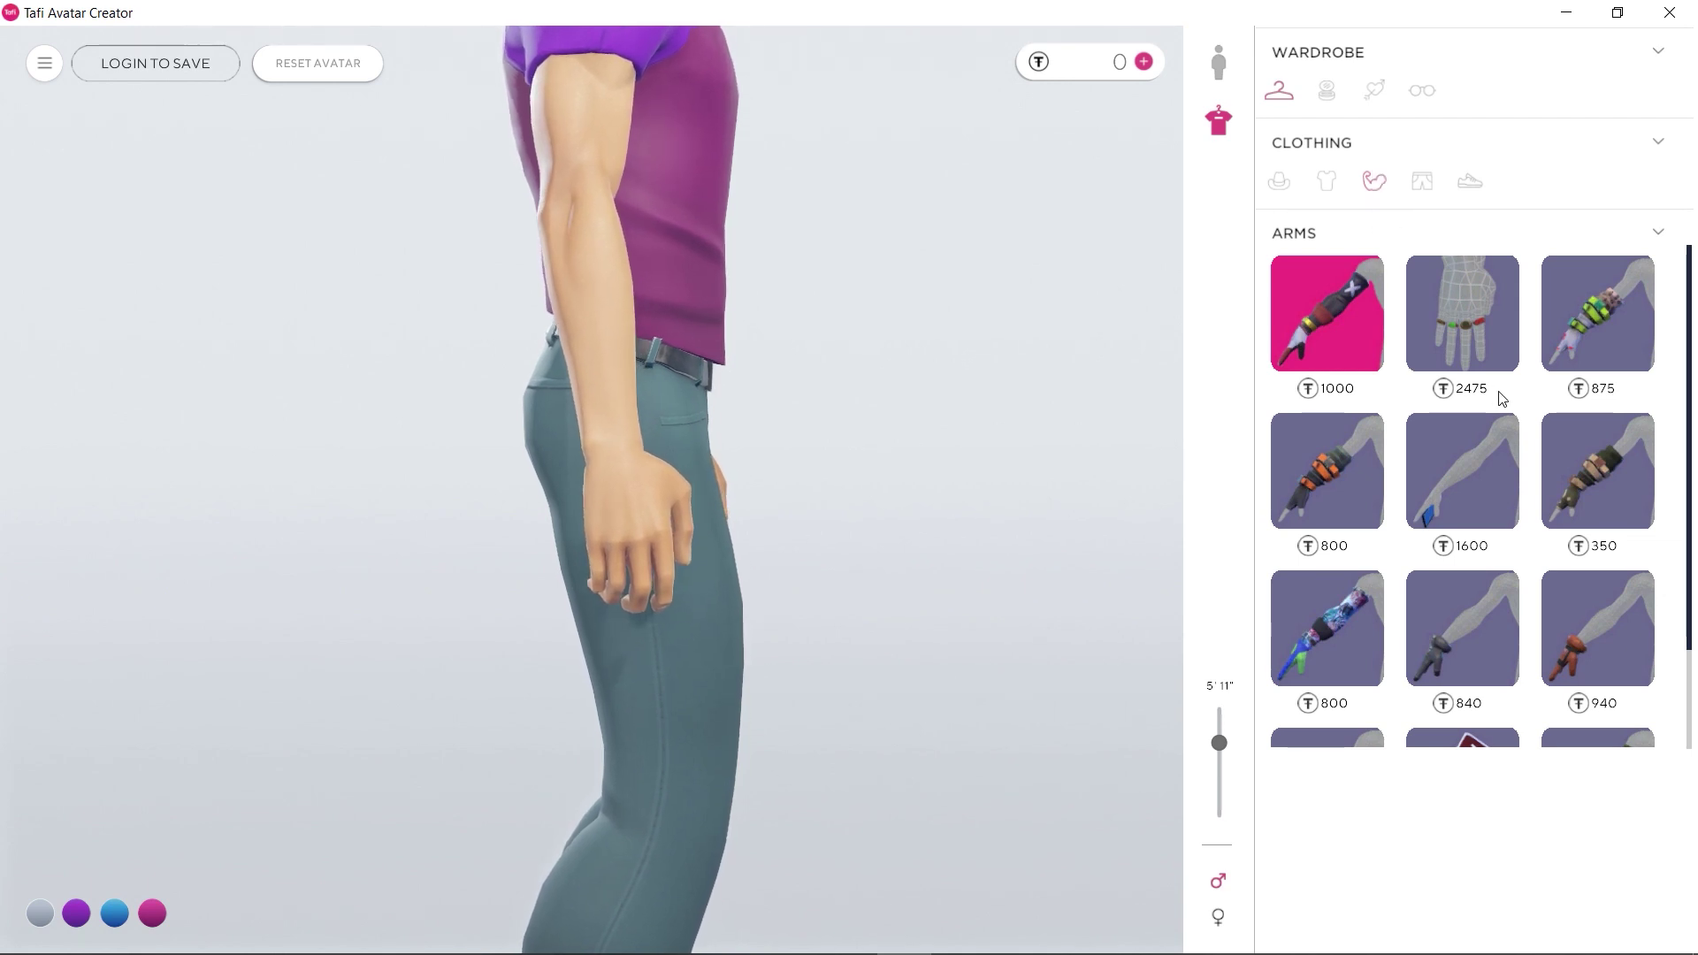
scroll(1512, 403, "down", 1)
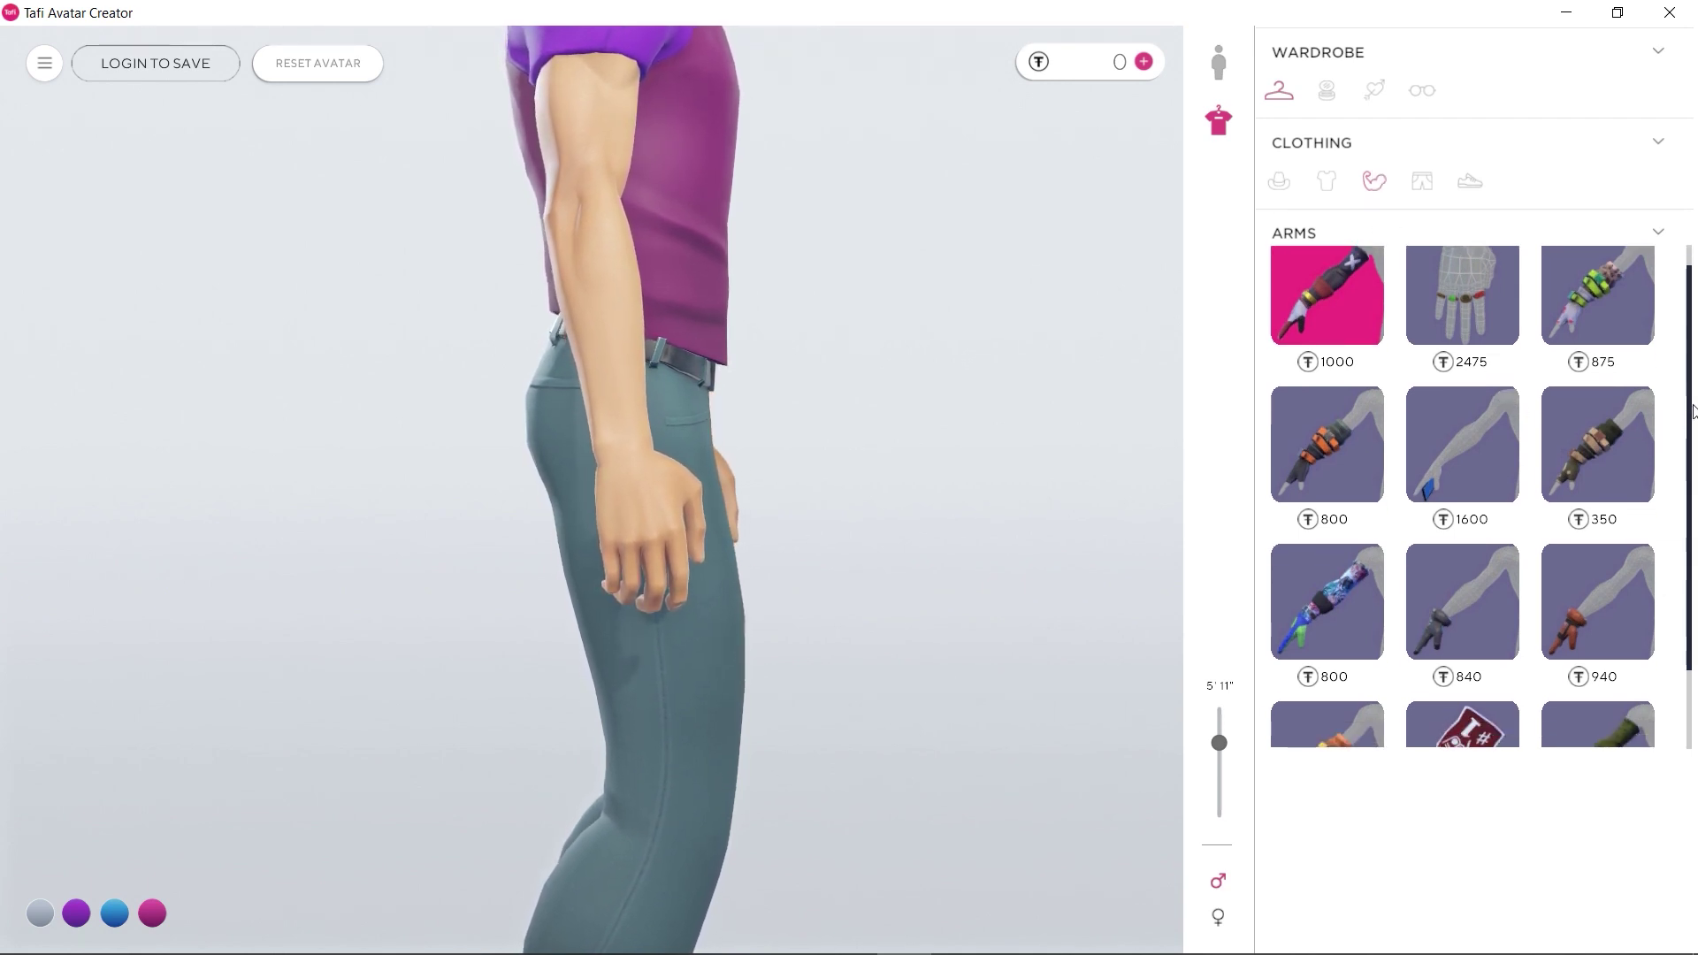
left_click(1422, 180)
scroll(1472, 520, "down", 10)
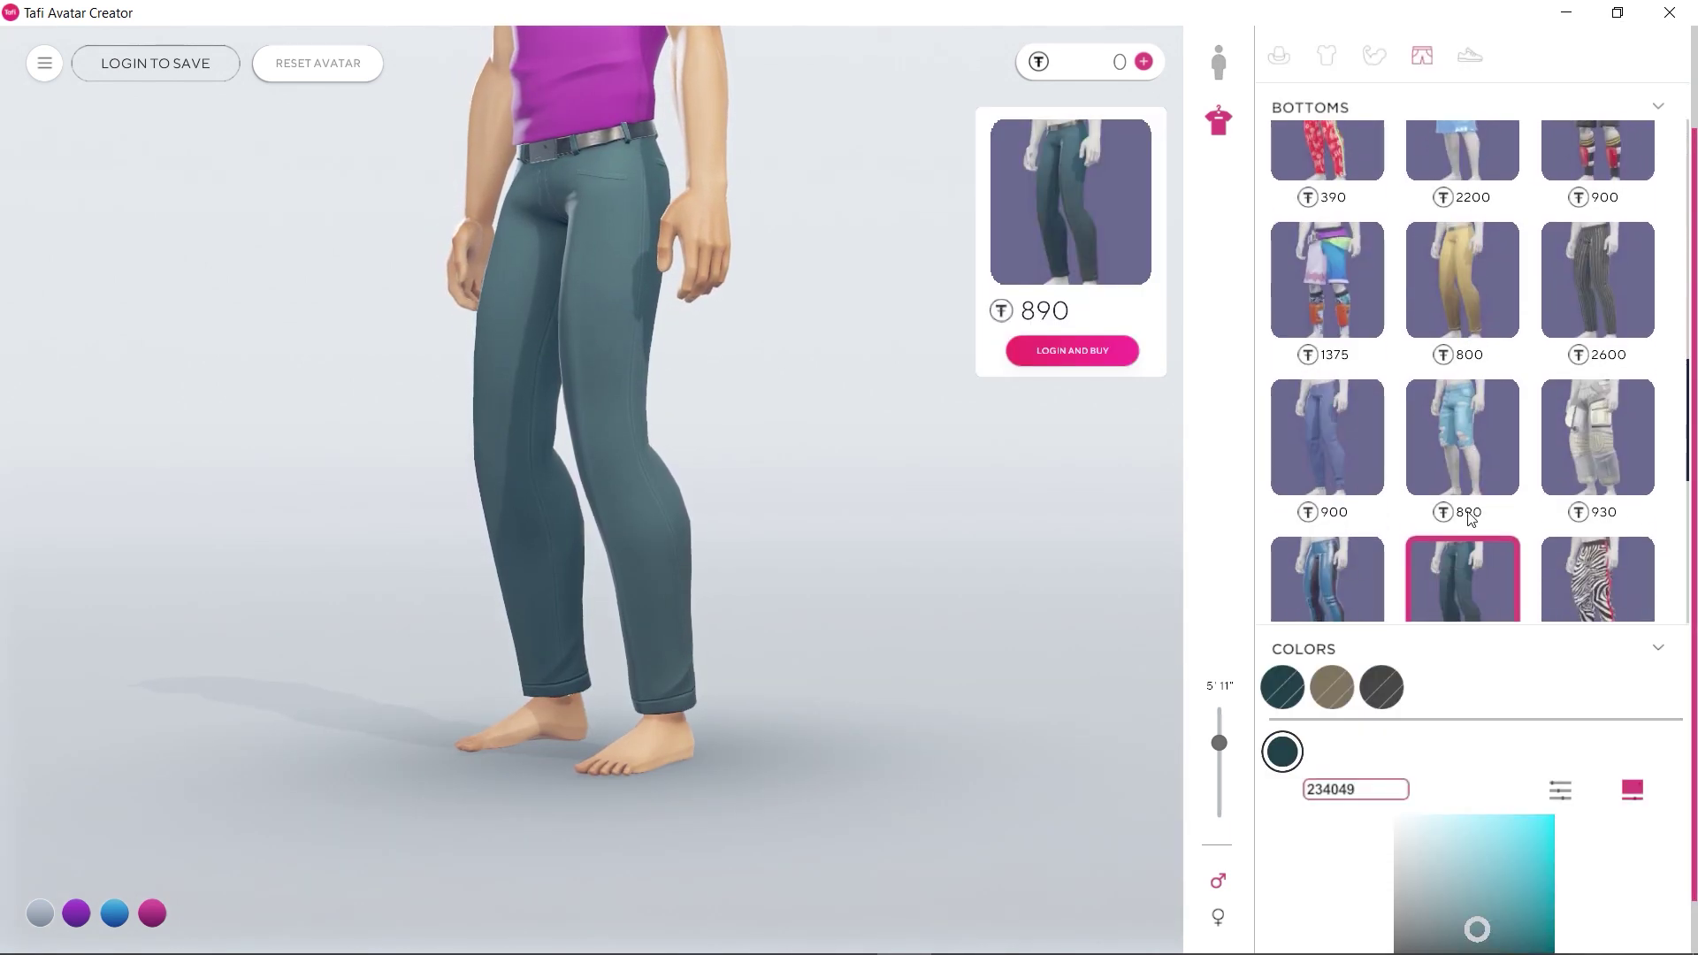
scroll(1468, 513, "down", 8)
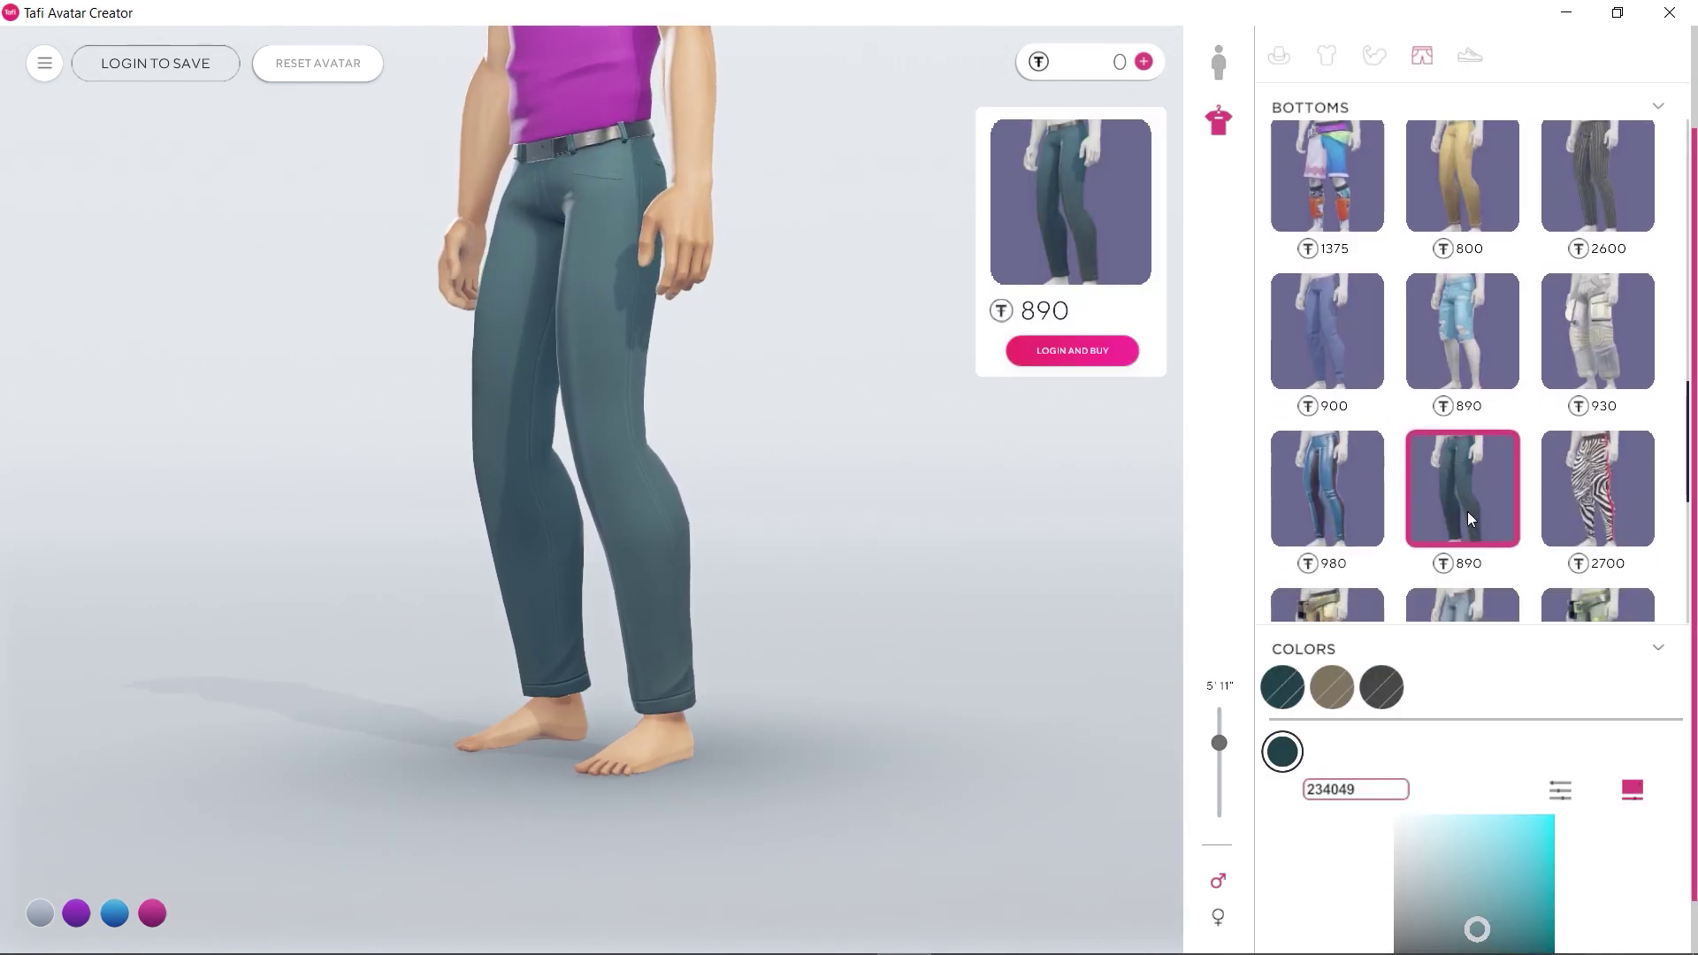
left_click(1554, 938)
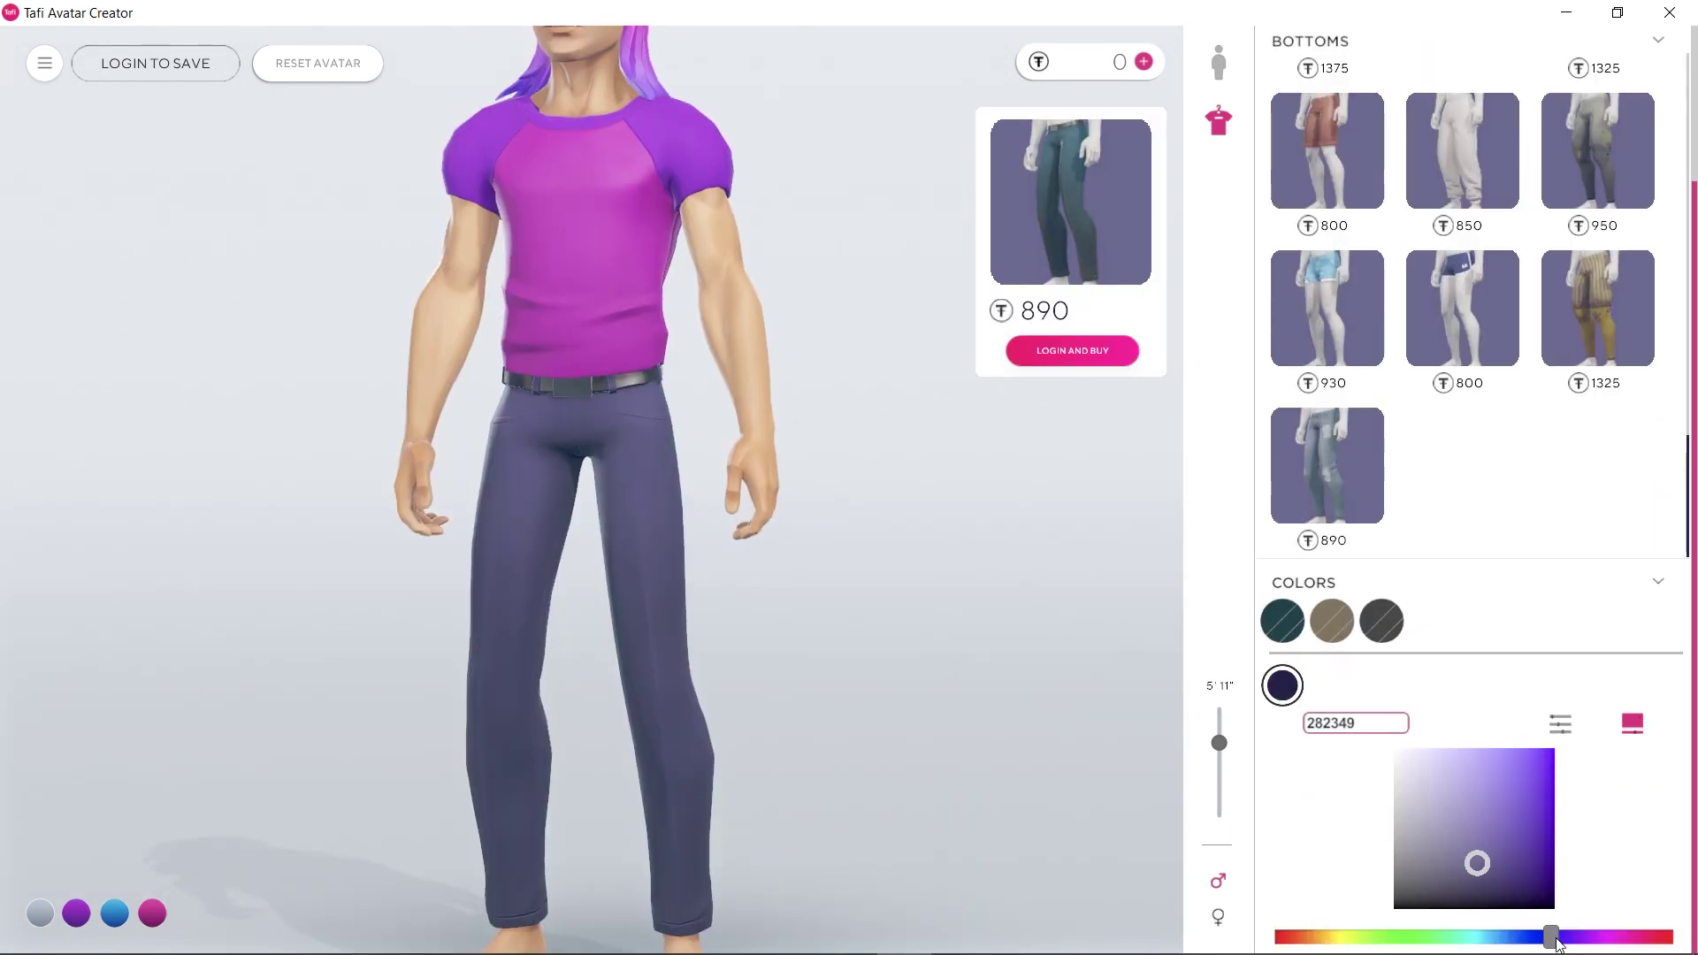
mouse_move(1558, 943)
left_mouse_down()
mouse_move(1623, 942)
mouse_move(1479, 941)
mouse_move(1536, 947)
left_mouse_up()
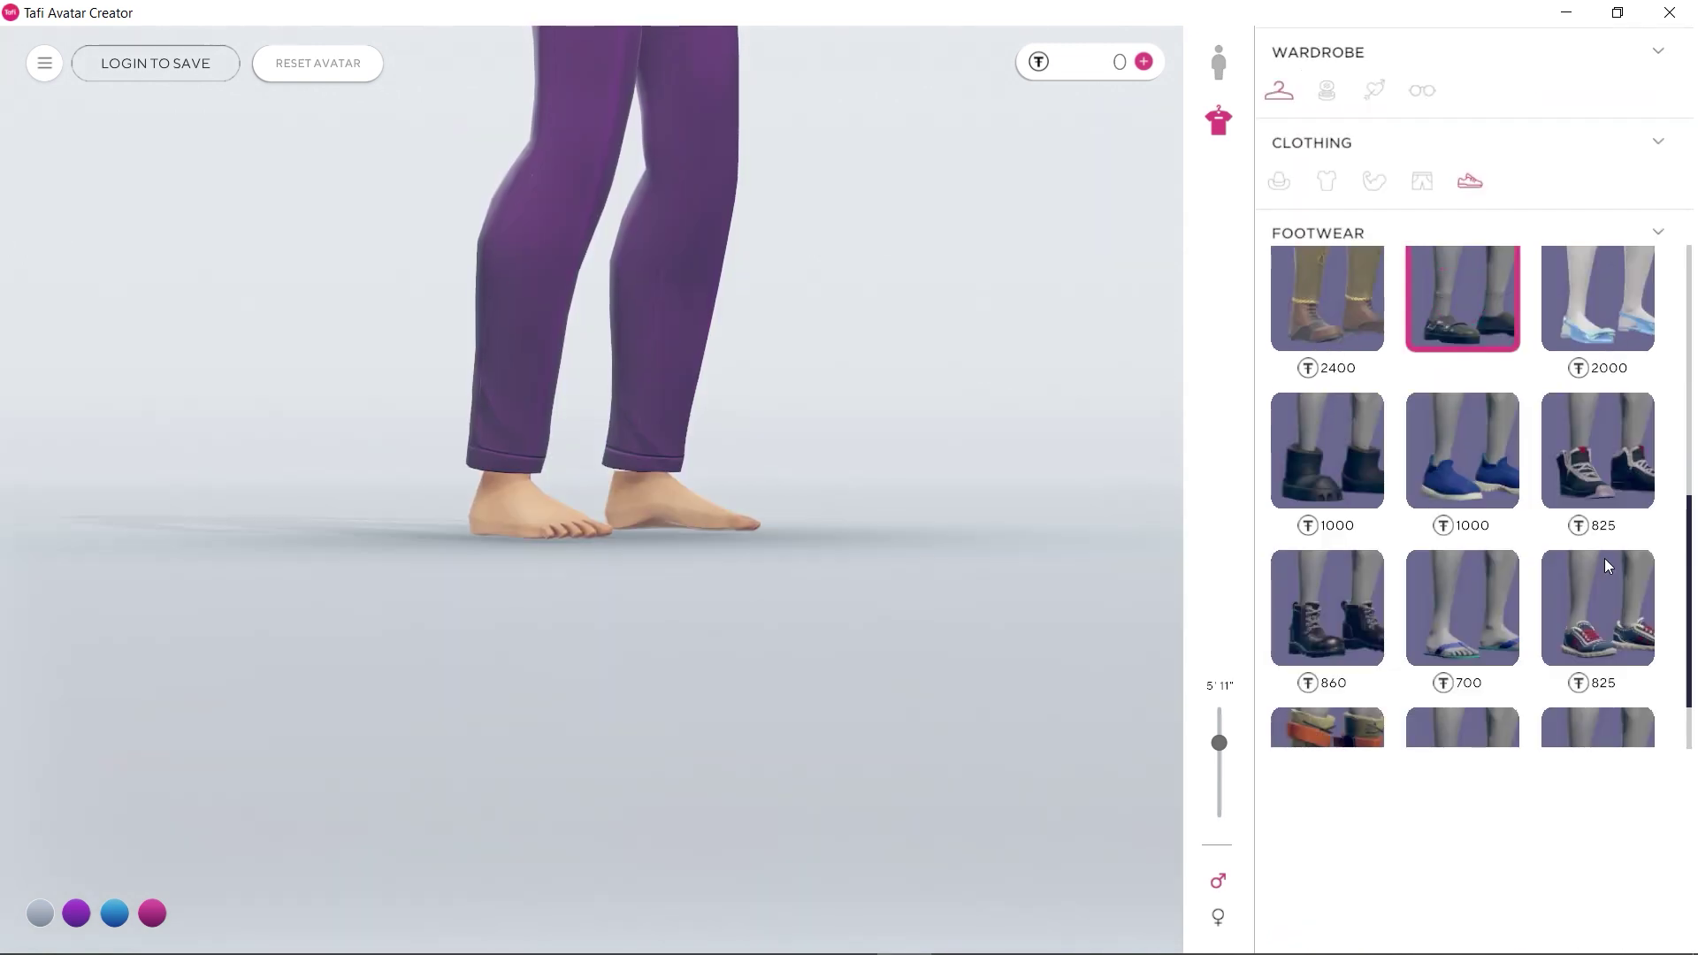
Tint the shoes to colour 320040
scroll(1686, 539, "down", 5)
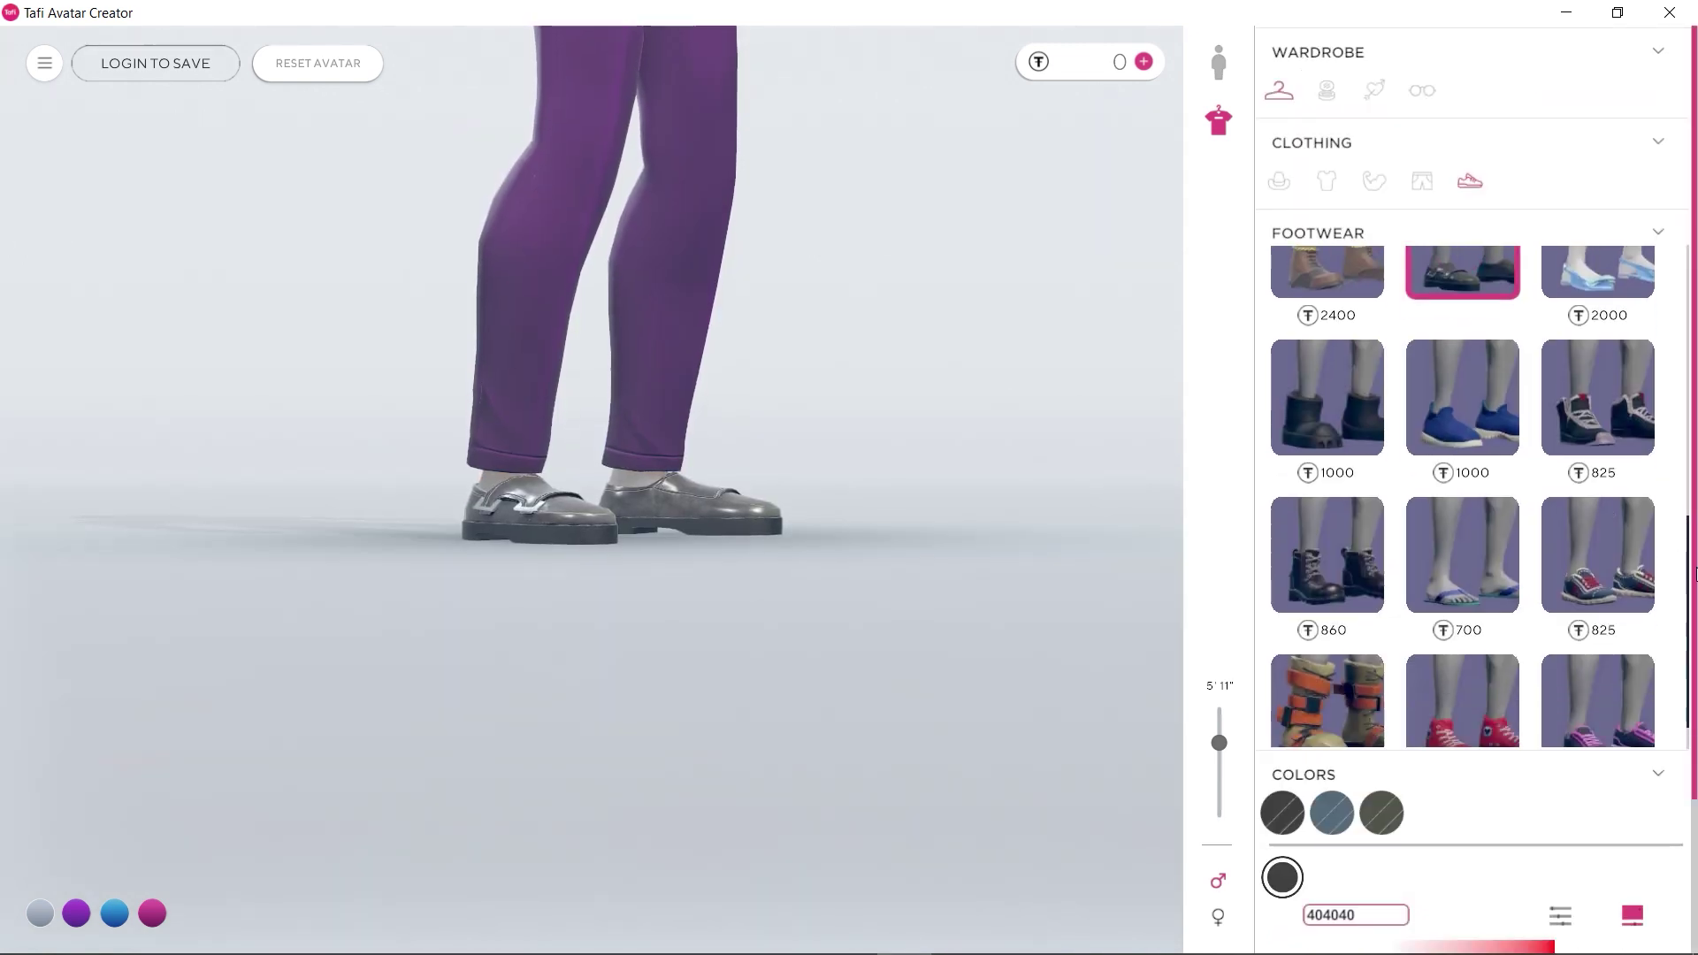
left_click_drag(1505, 943, 1599, 943)
left_click(1554, 879)
scroll(832, 740, "up", 3)
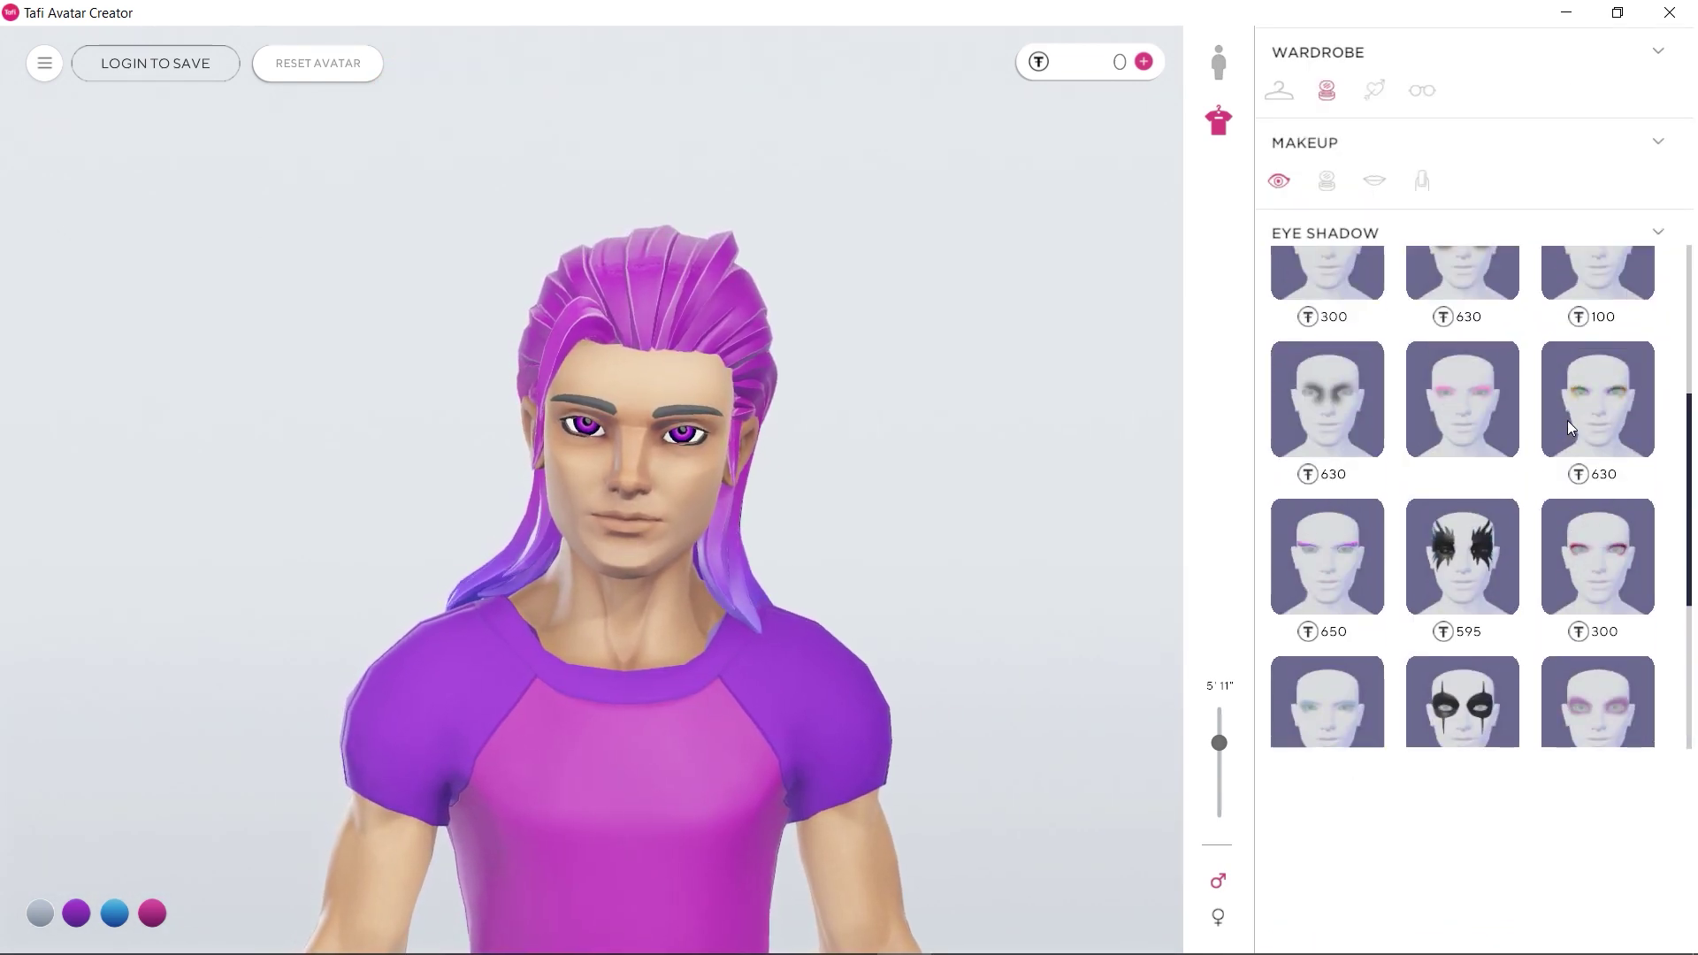
Apply the B164C1 pink eye shadow and look through the facewear accessories
scroll(1567, 421, "up", 3)
left_click(1504, 531)
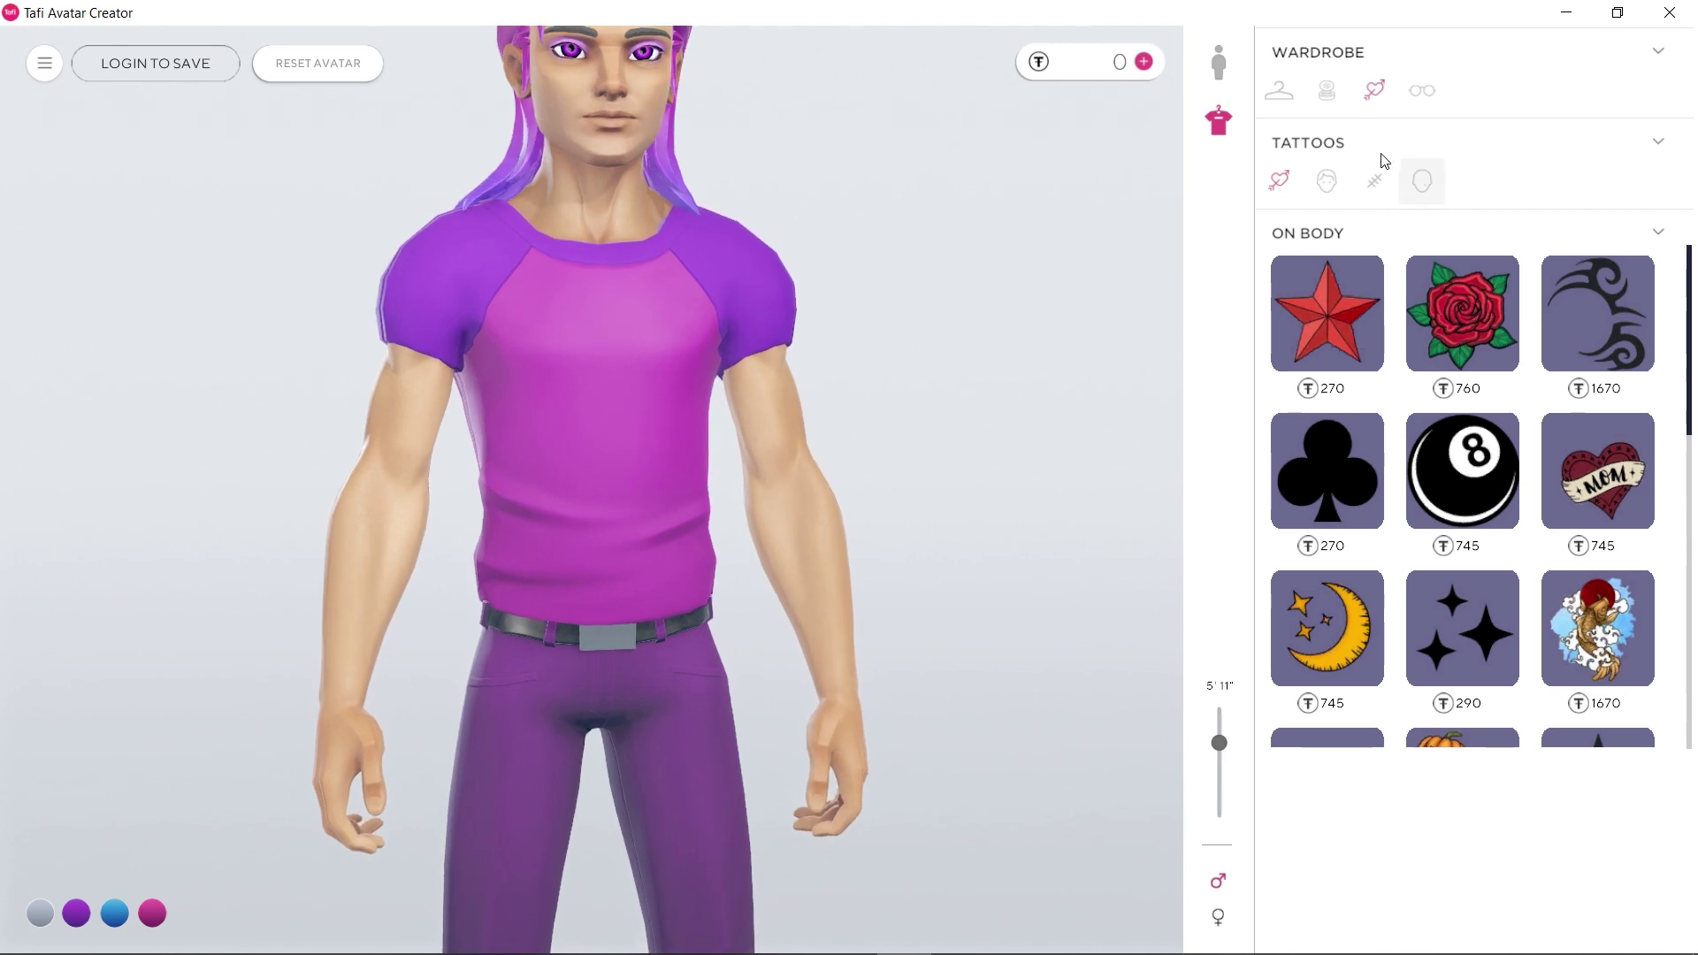
left_click(1423, 90)
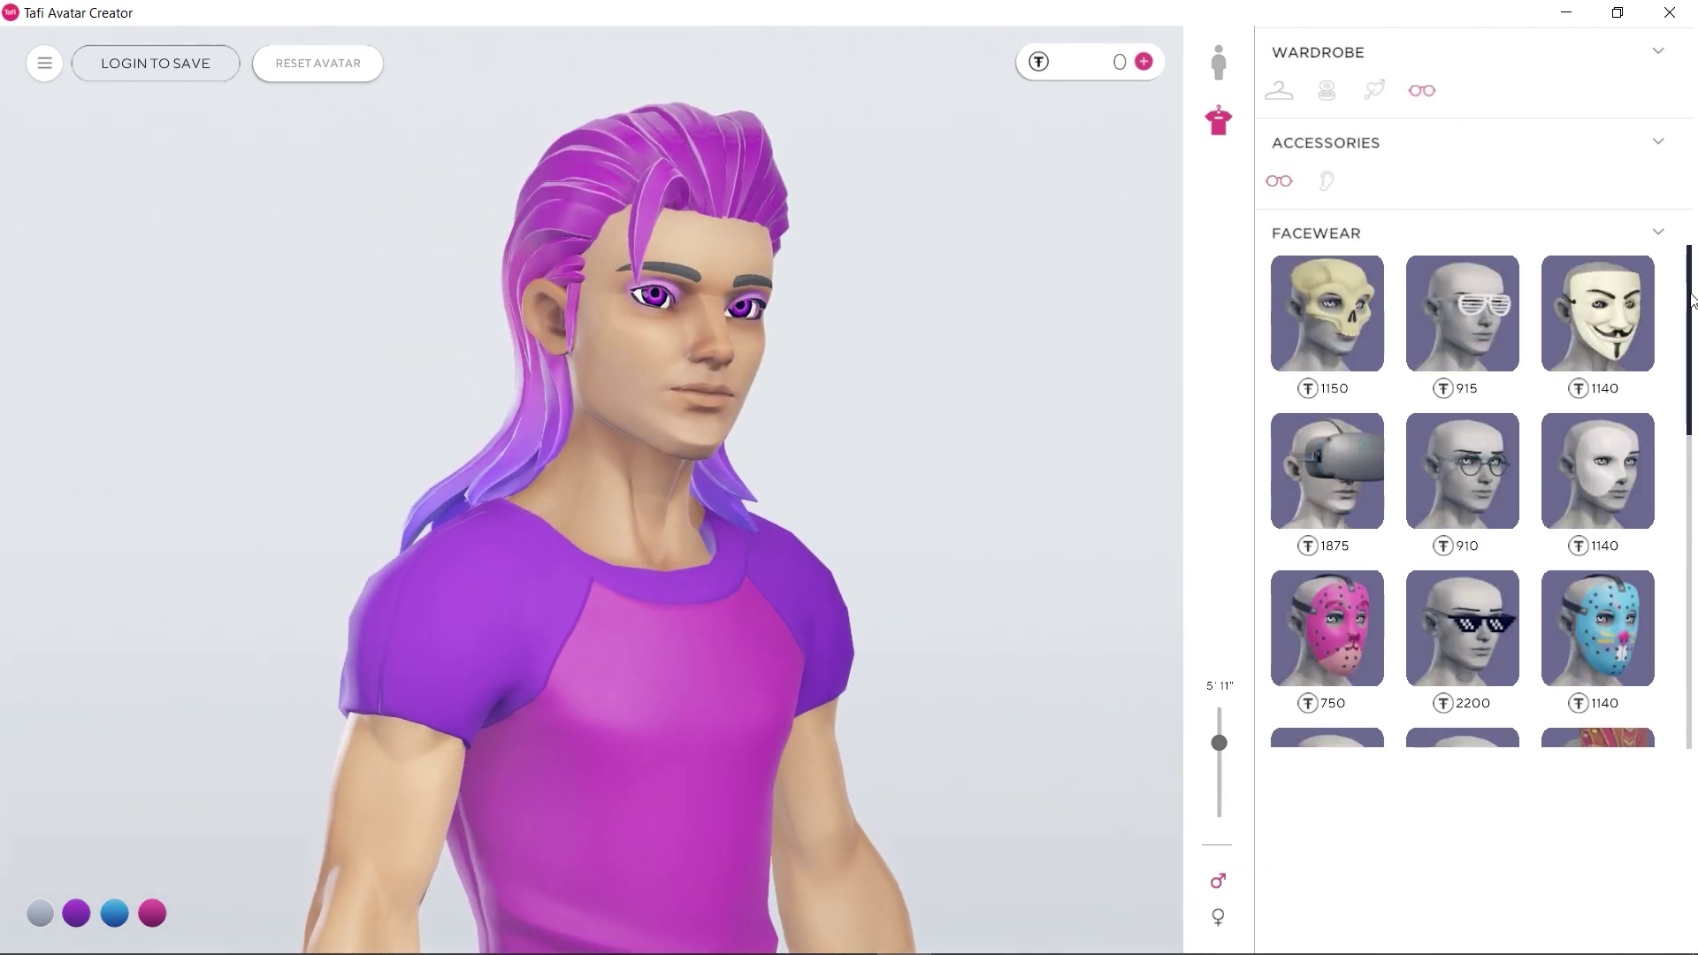
scroll(1684, 296, "down", 1)
scroll(1683, 275, "up", 1)
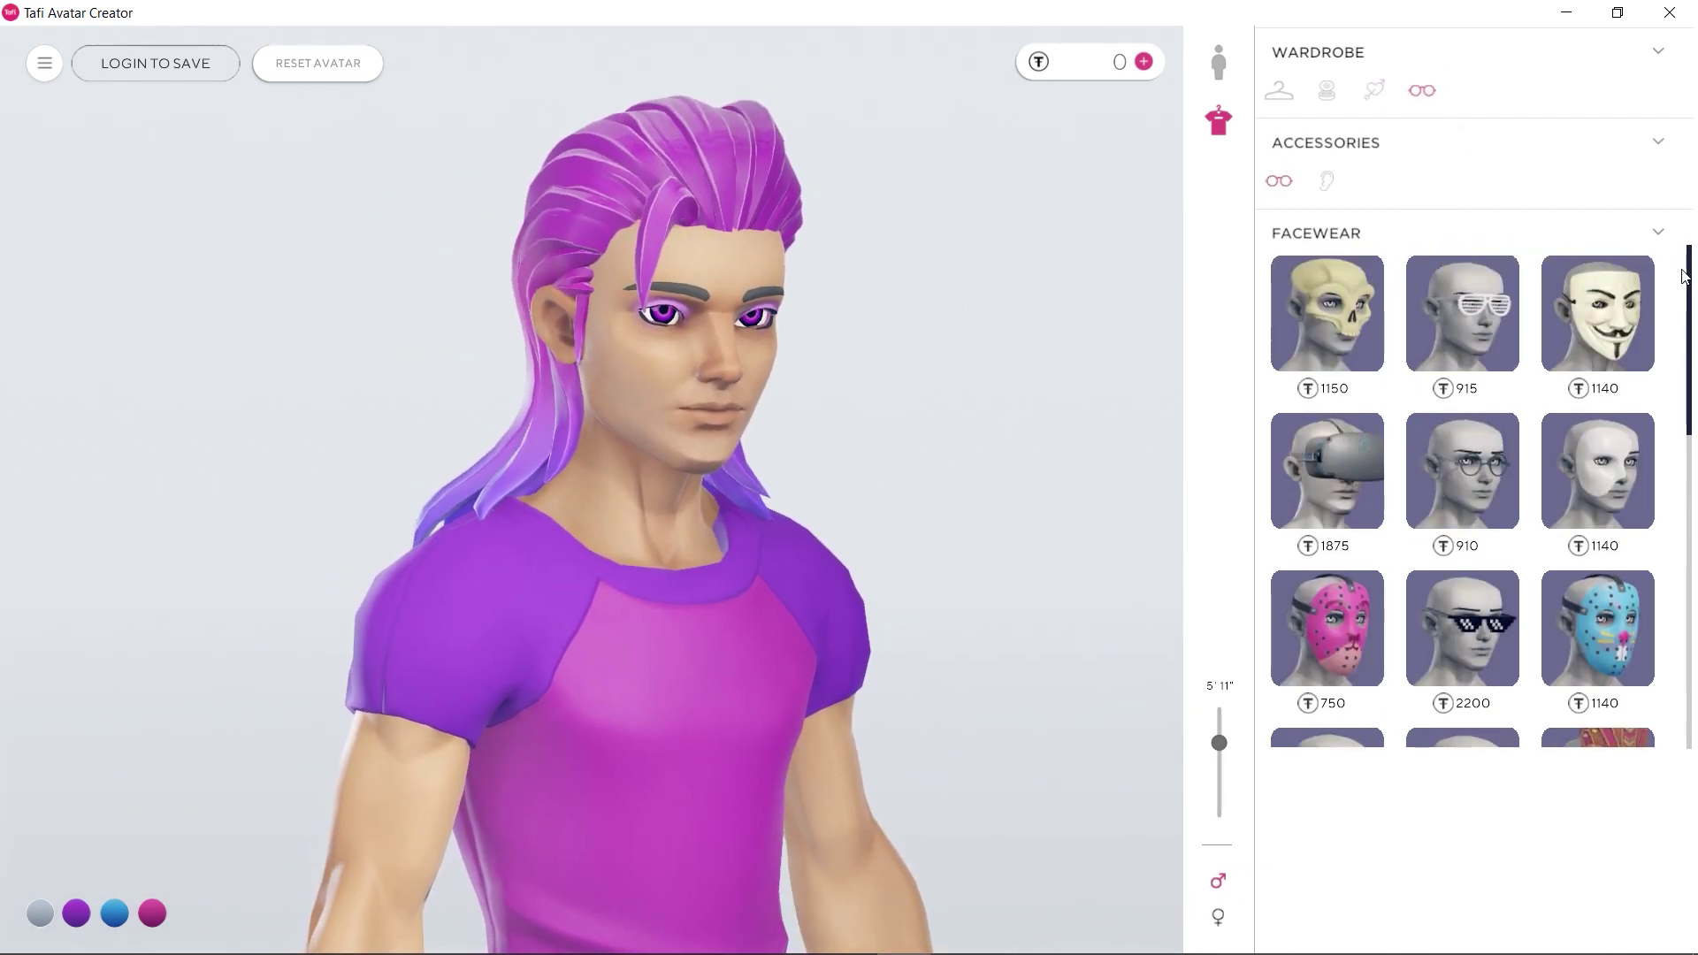
left_click_drag(1684, 275, 1672, 672)
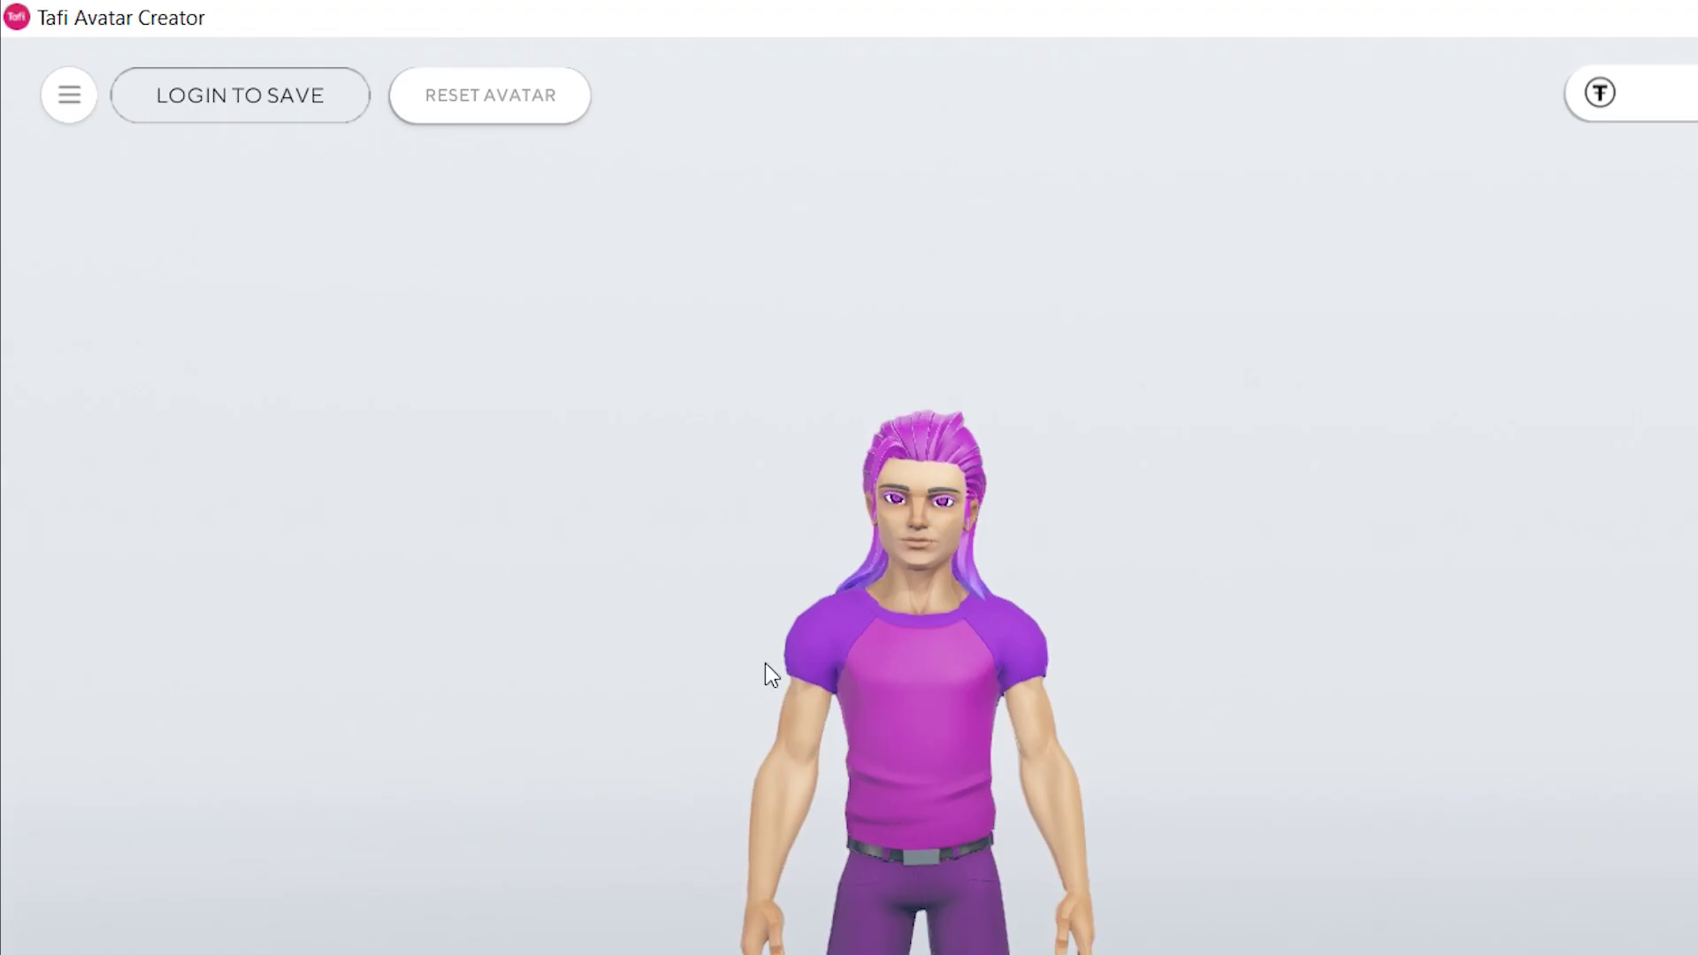
Log in to save and approve Tafi's access to the VRChat account
left_click(245, 104)
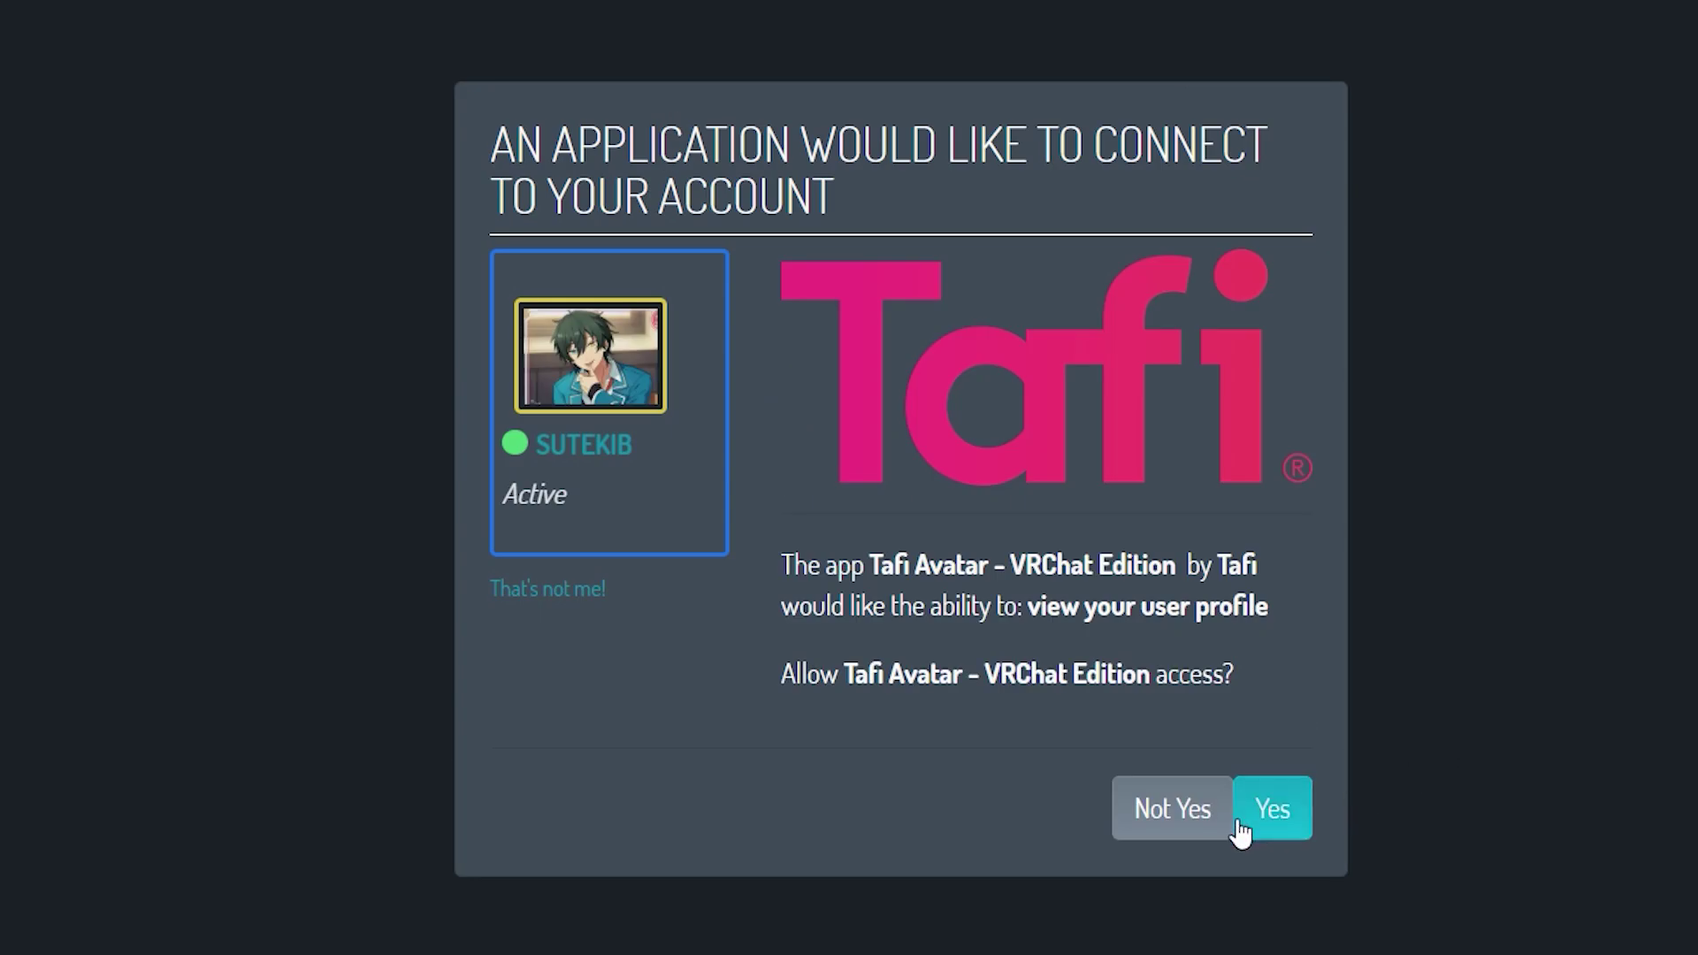
left_click(1275, 809)
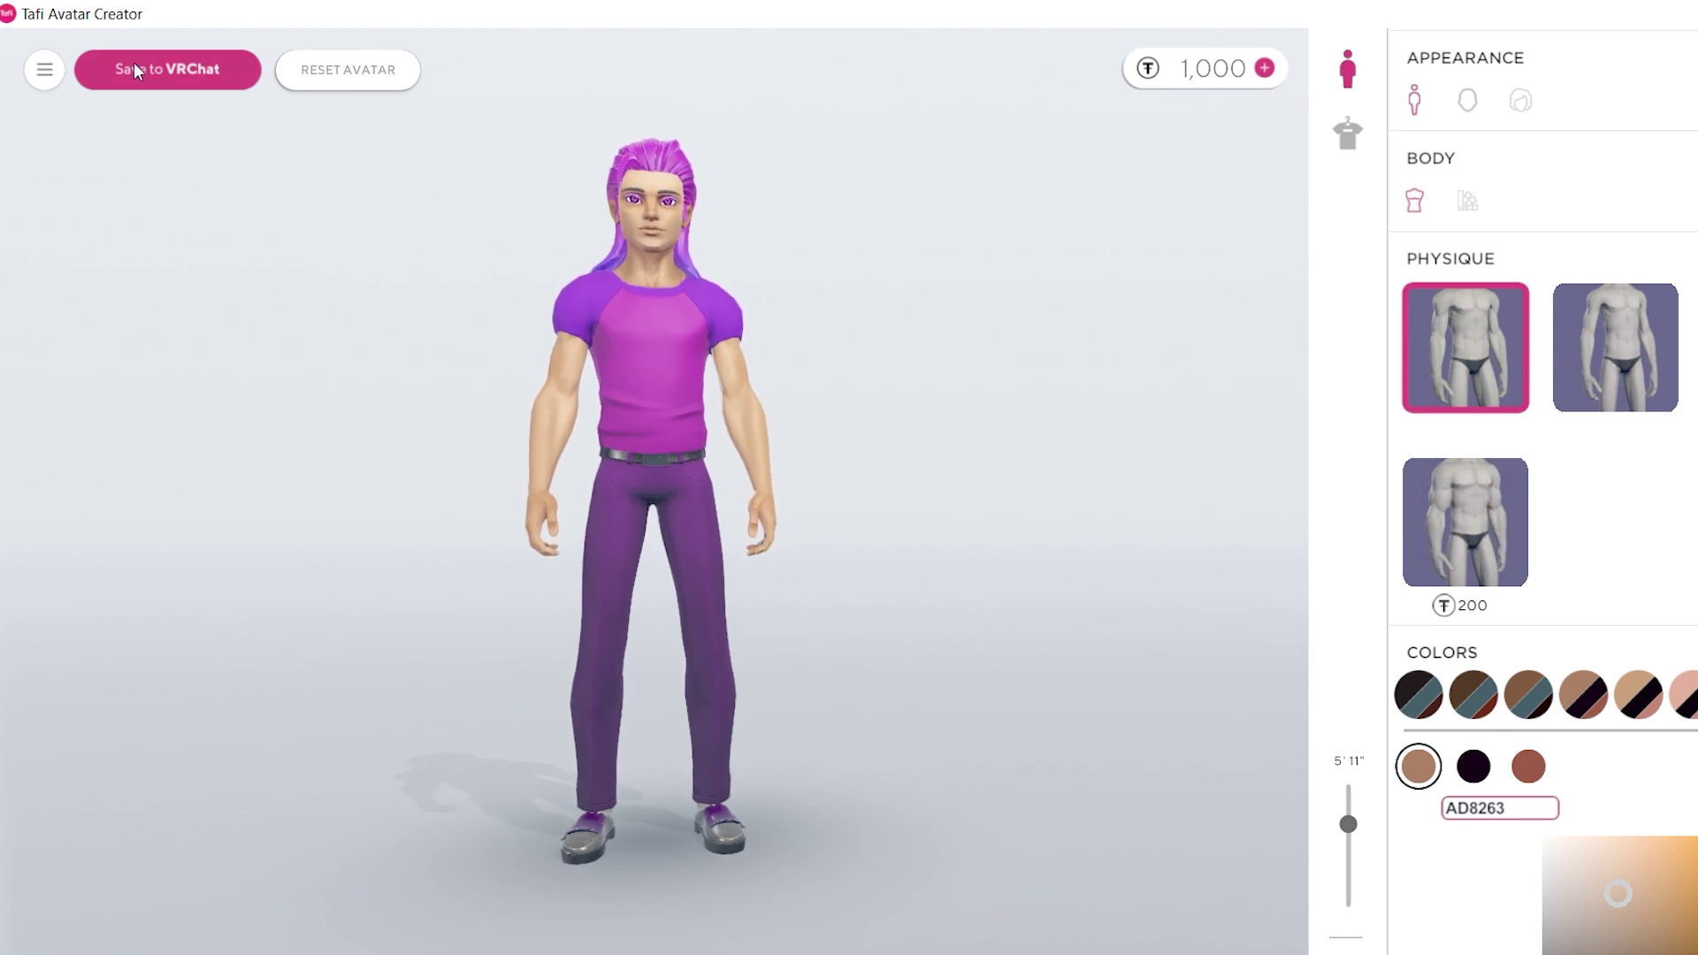
Start saving to VRChat and buy the item required before uploading
left_click(168, 69)
left_click(1028, 759)
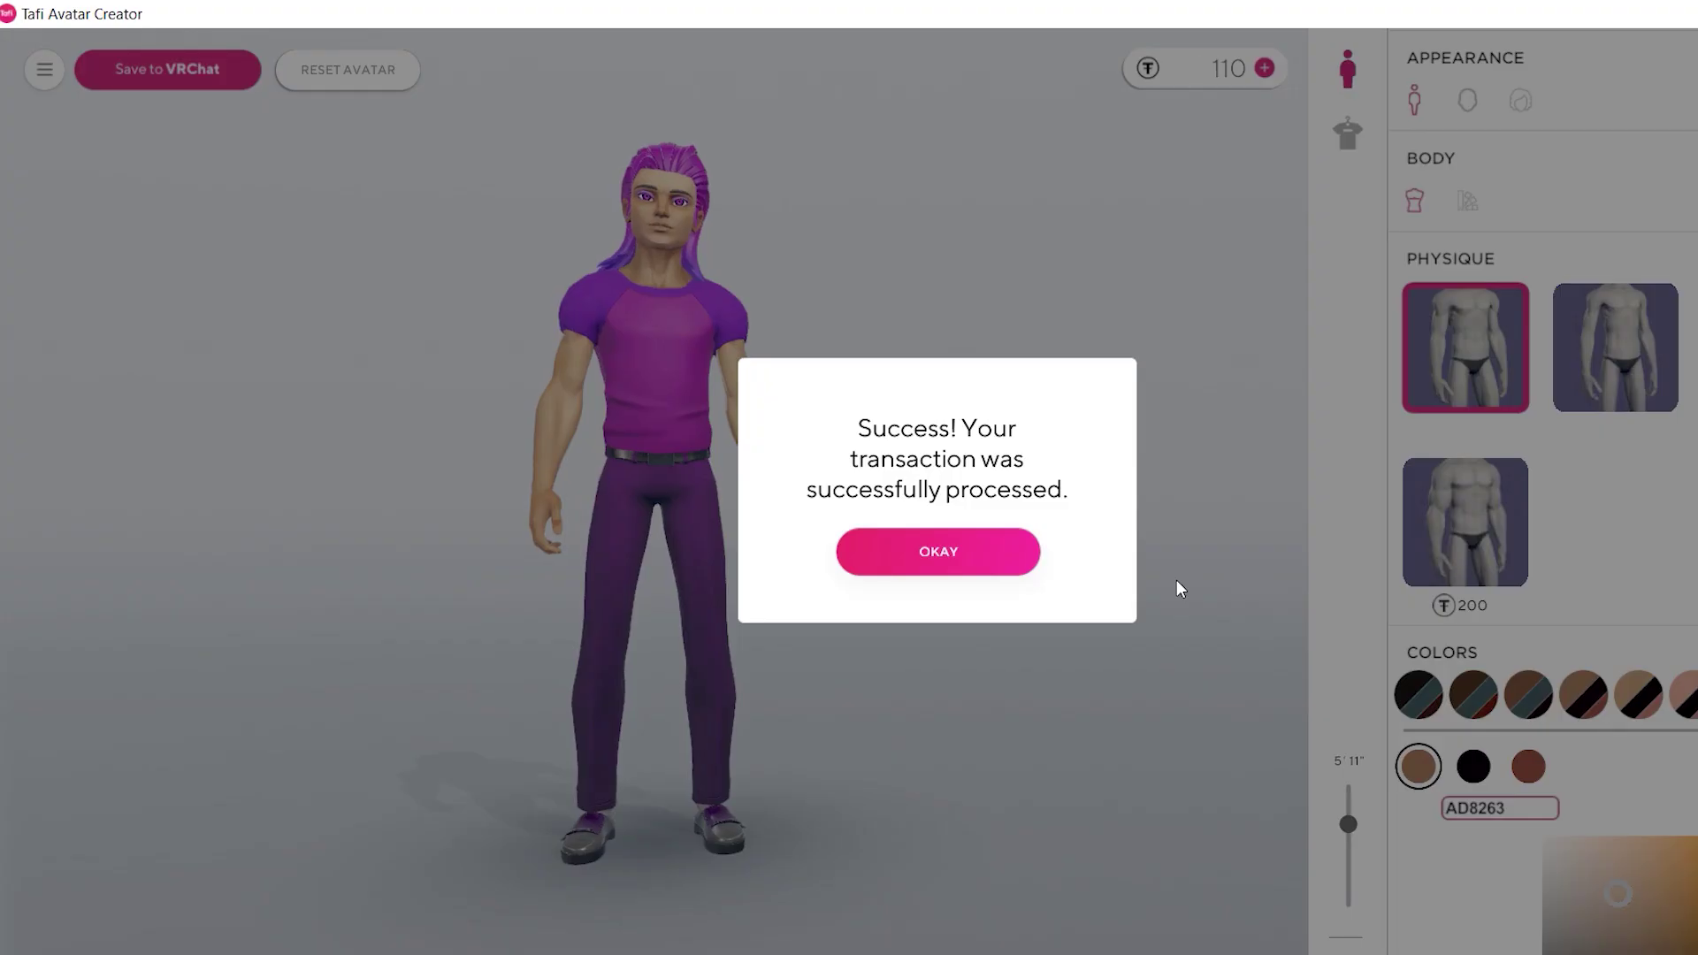
left_click(1018, 548)
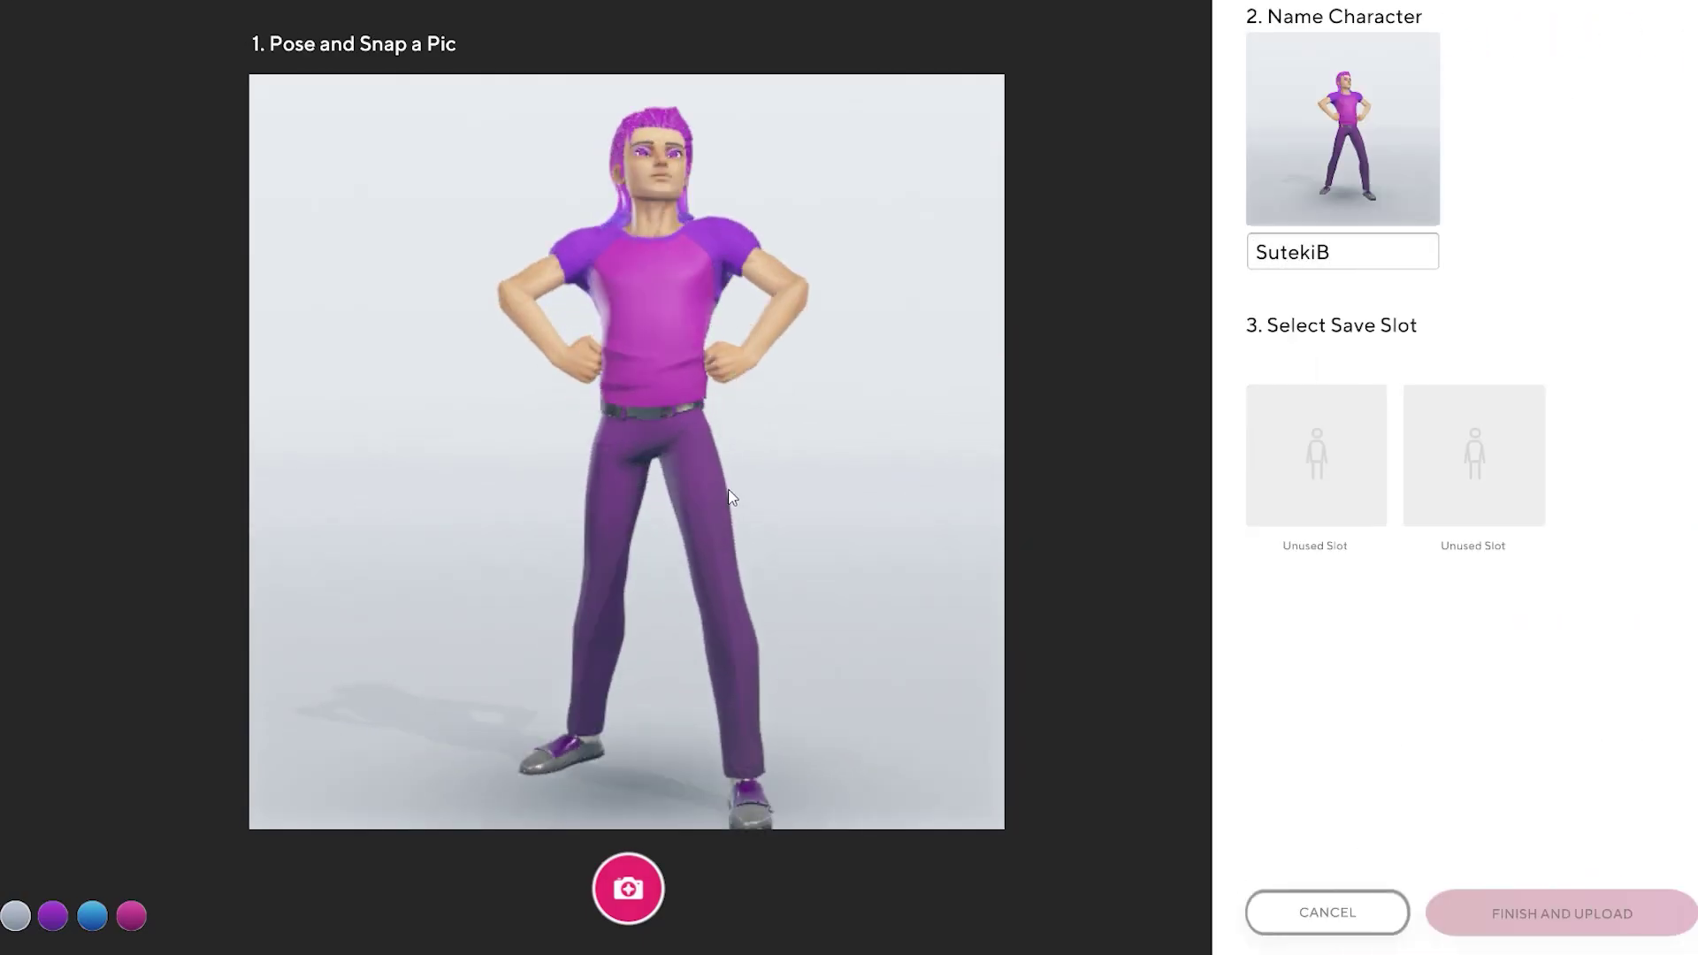
Keep a grey snapshot background, upload to the first save slot, and check upload progress
left_click(55, 917)
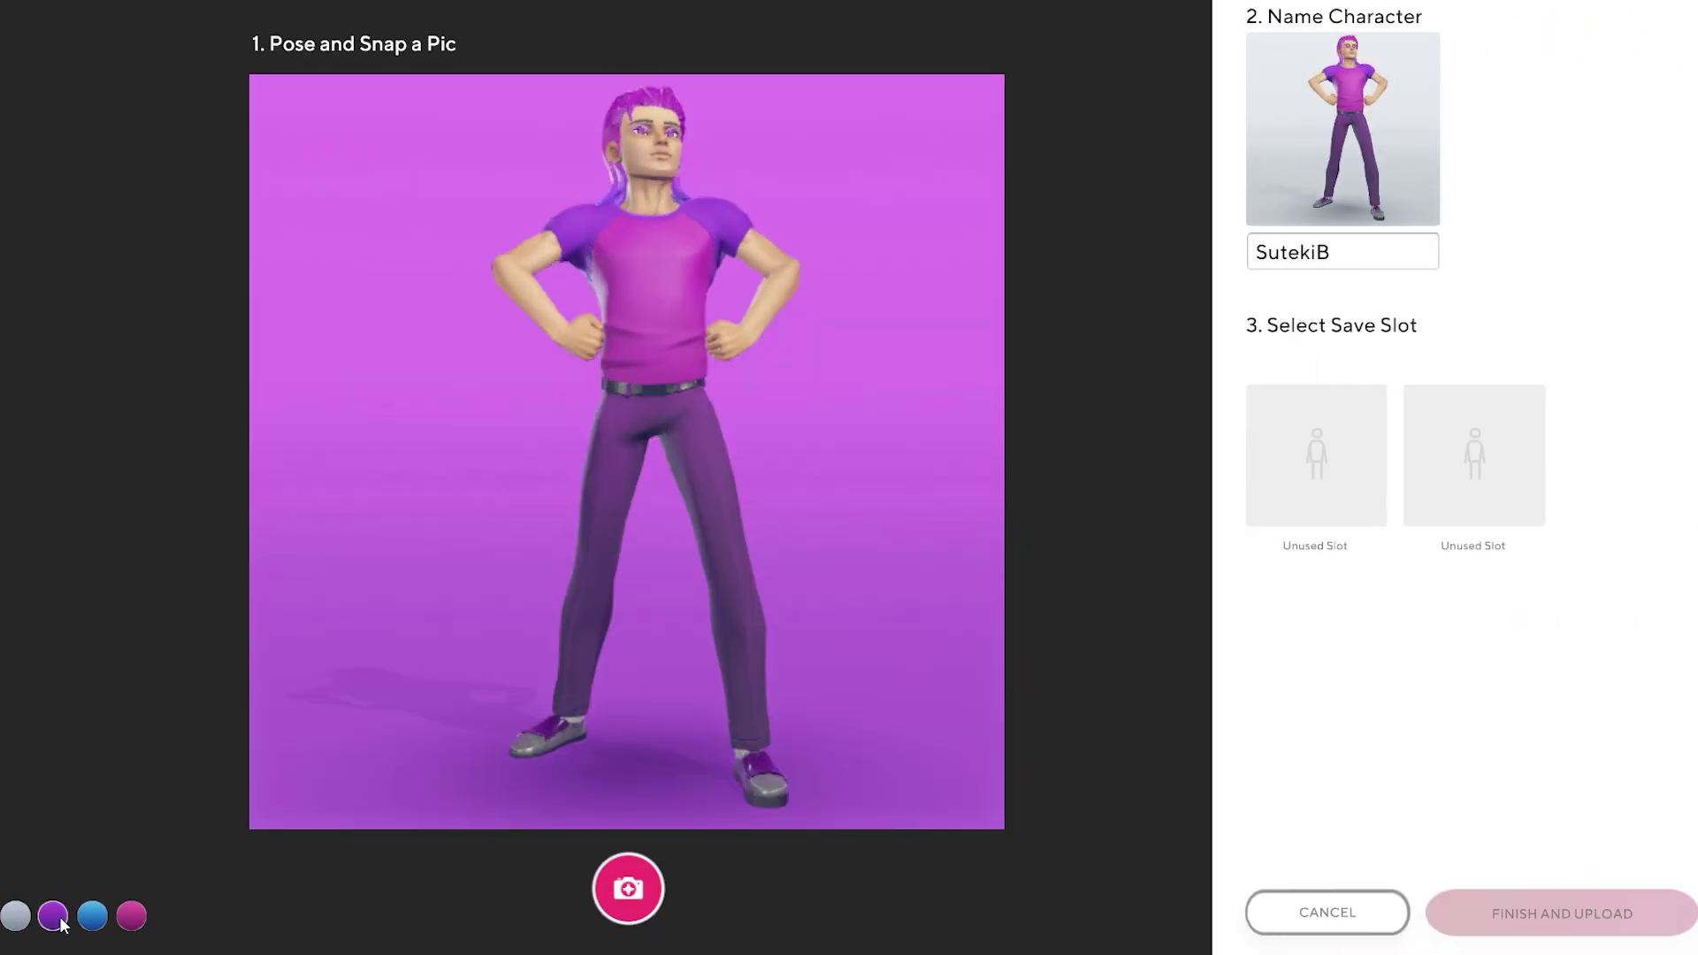
left_click(88, 920)
left_click(126, 921)
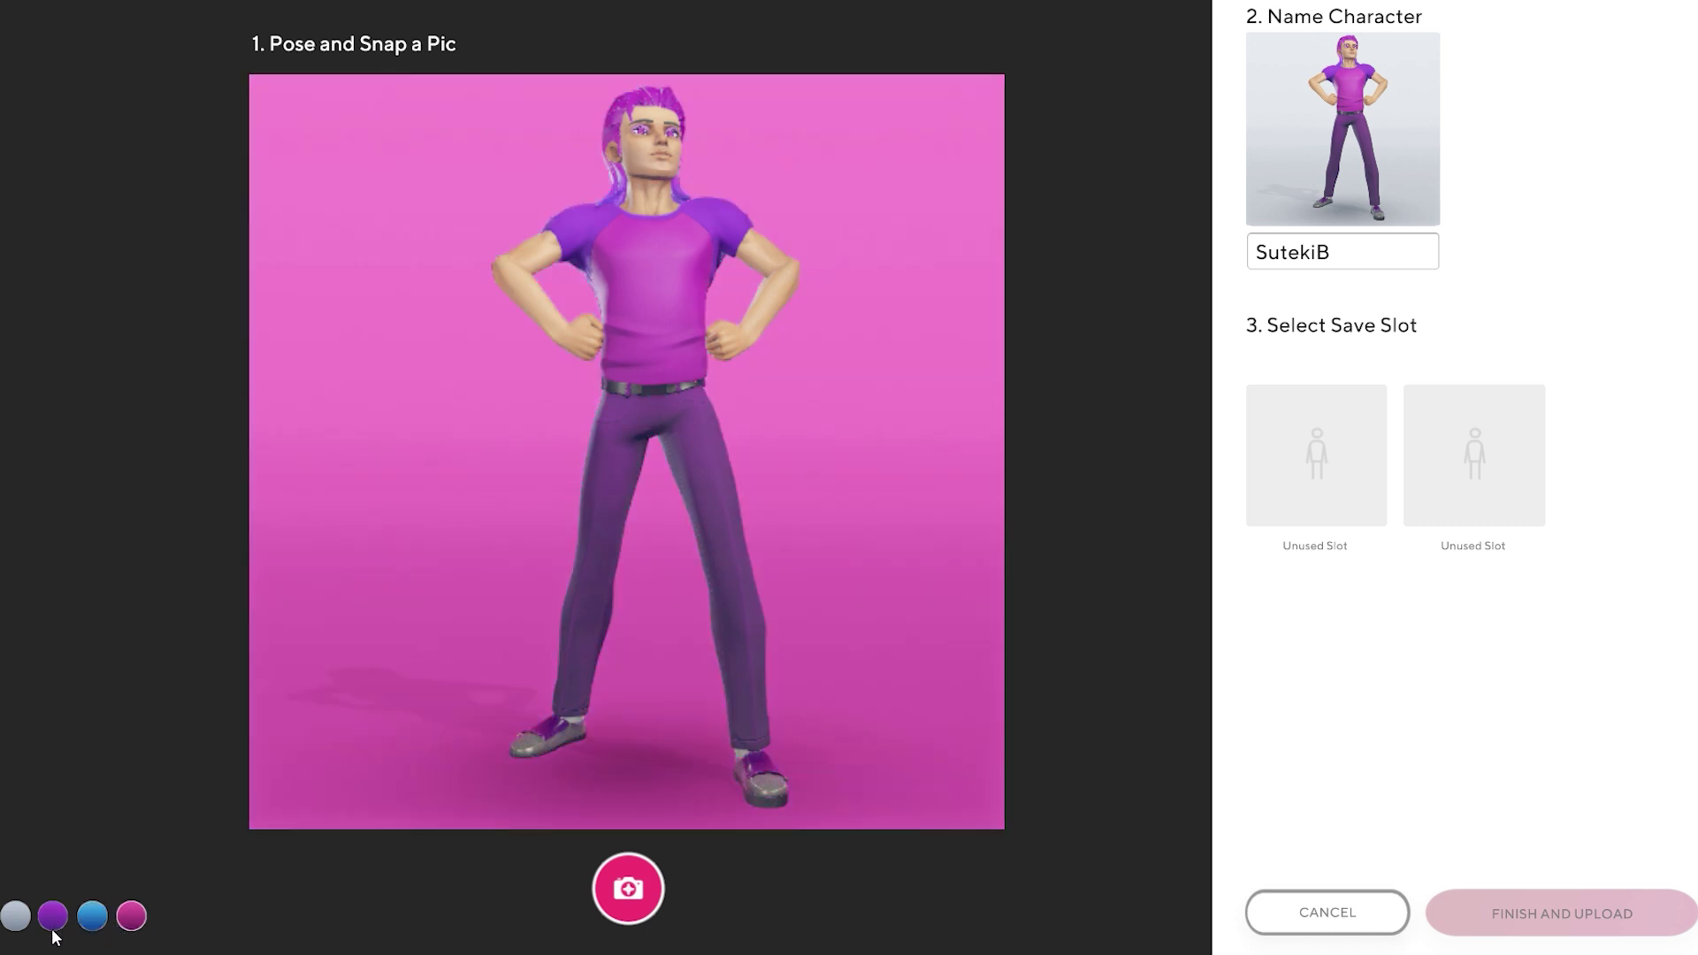
left_click(20, 921)
left_click(1322, 457)
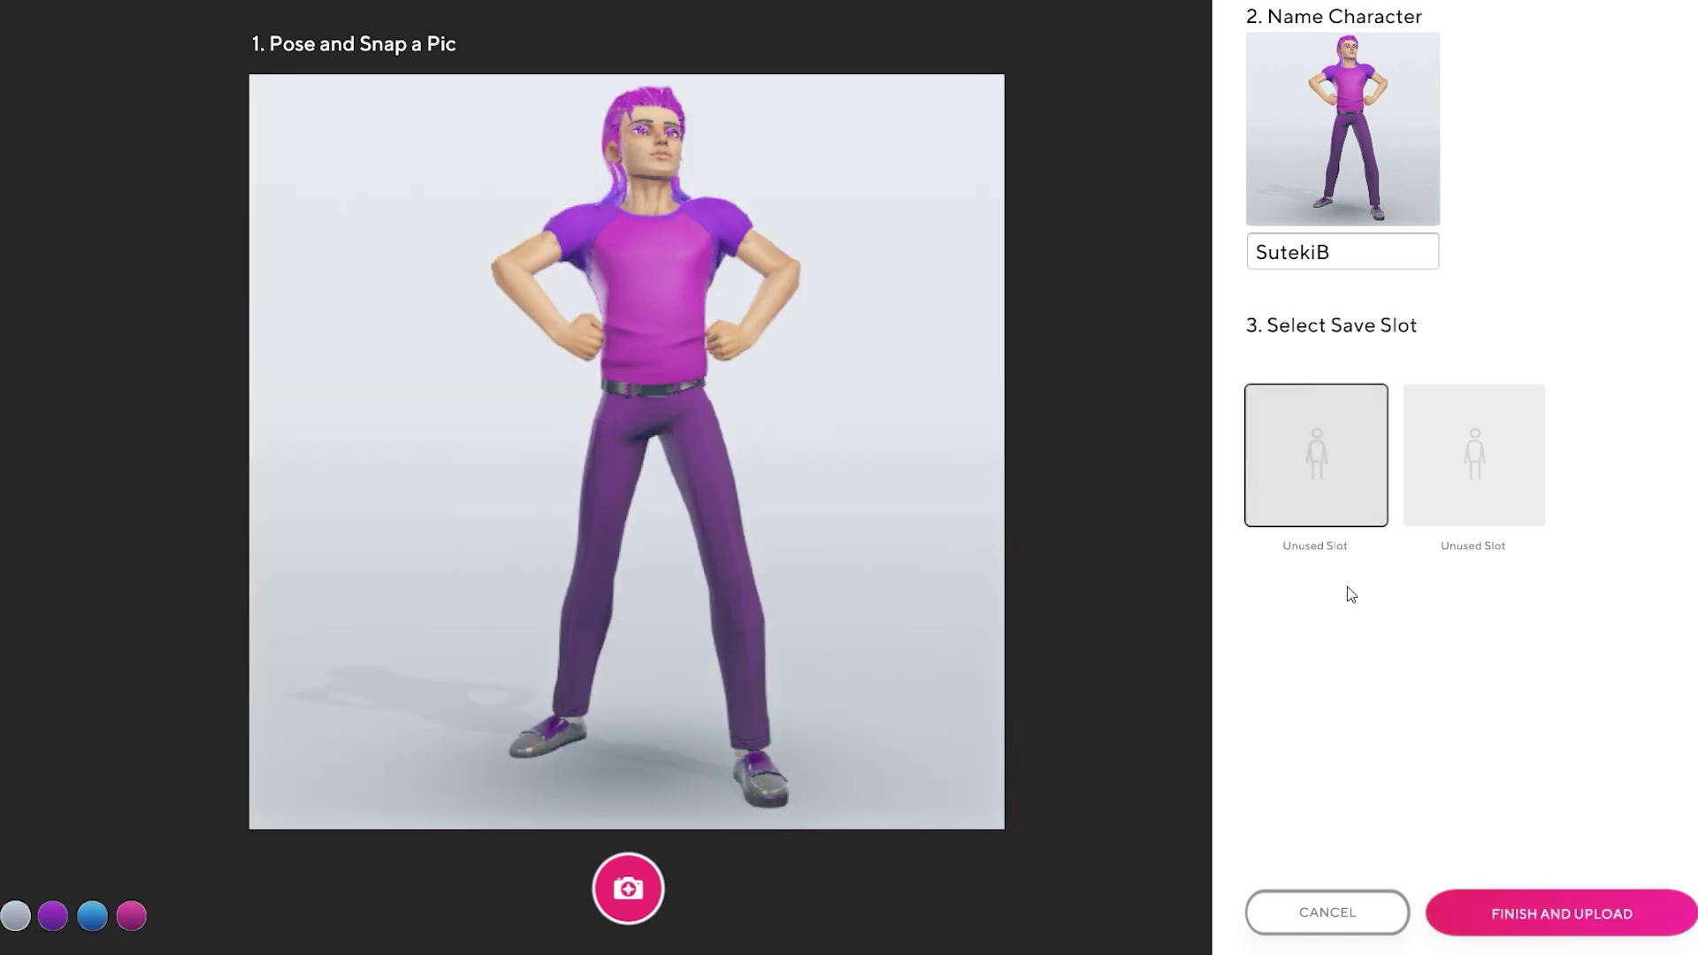
left_click(1516, 911)
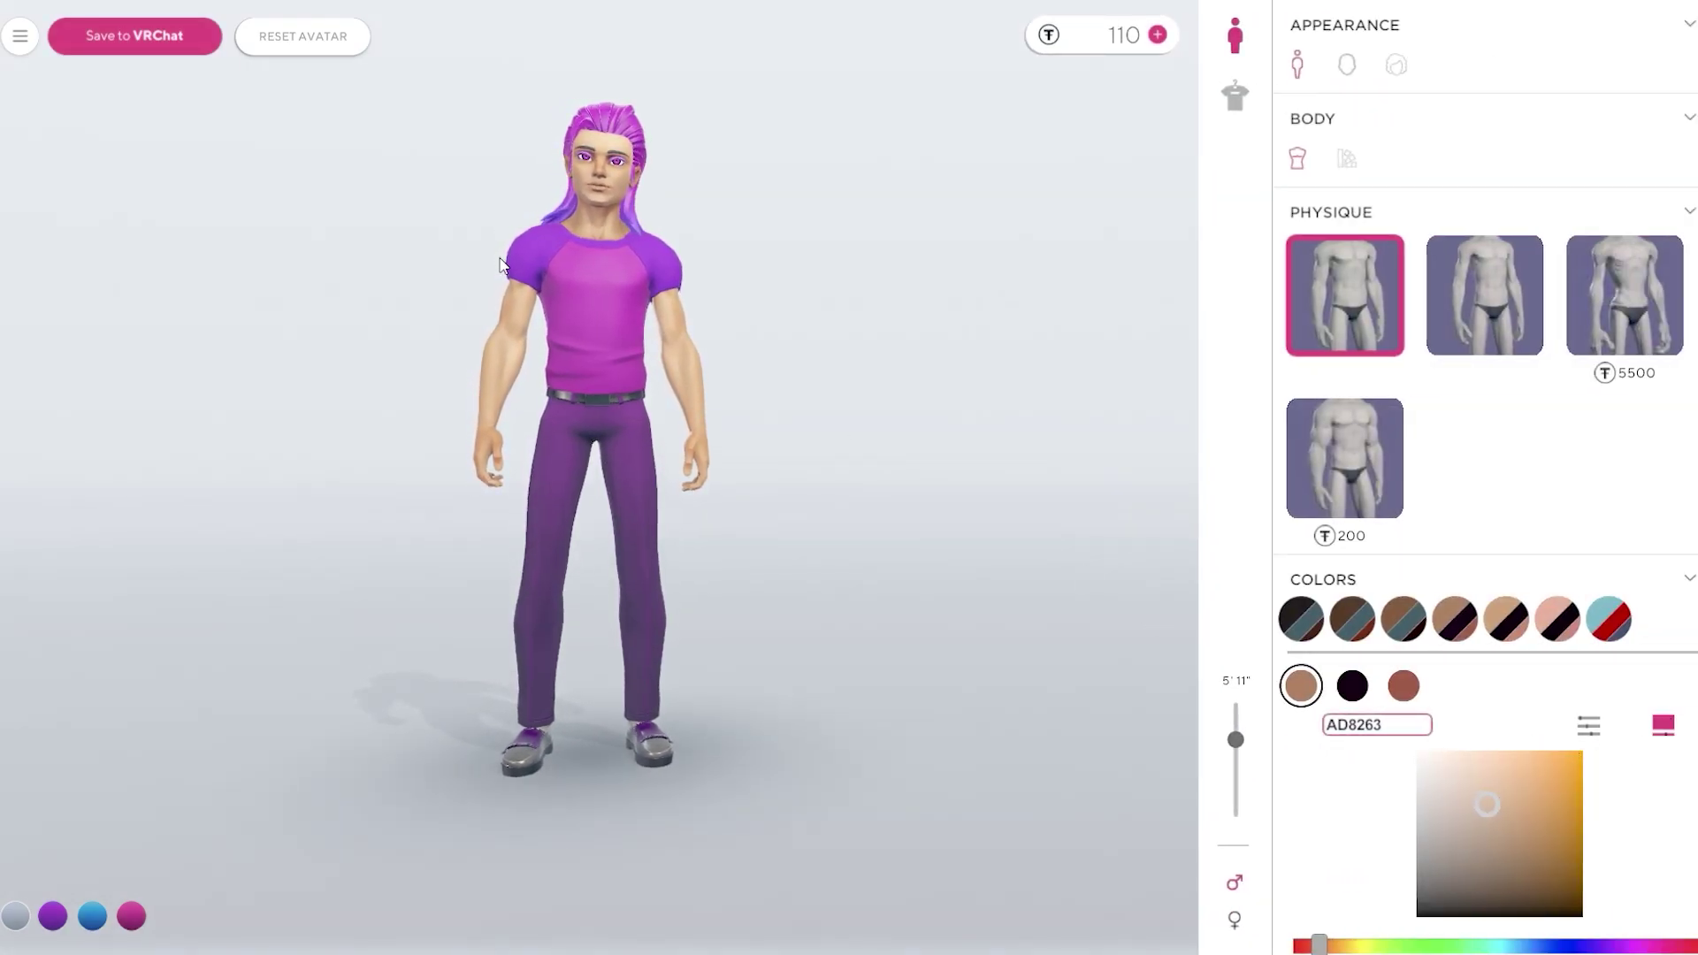
left_click(20, 35)
left_click(31, 37)
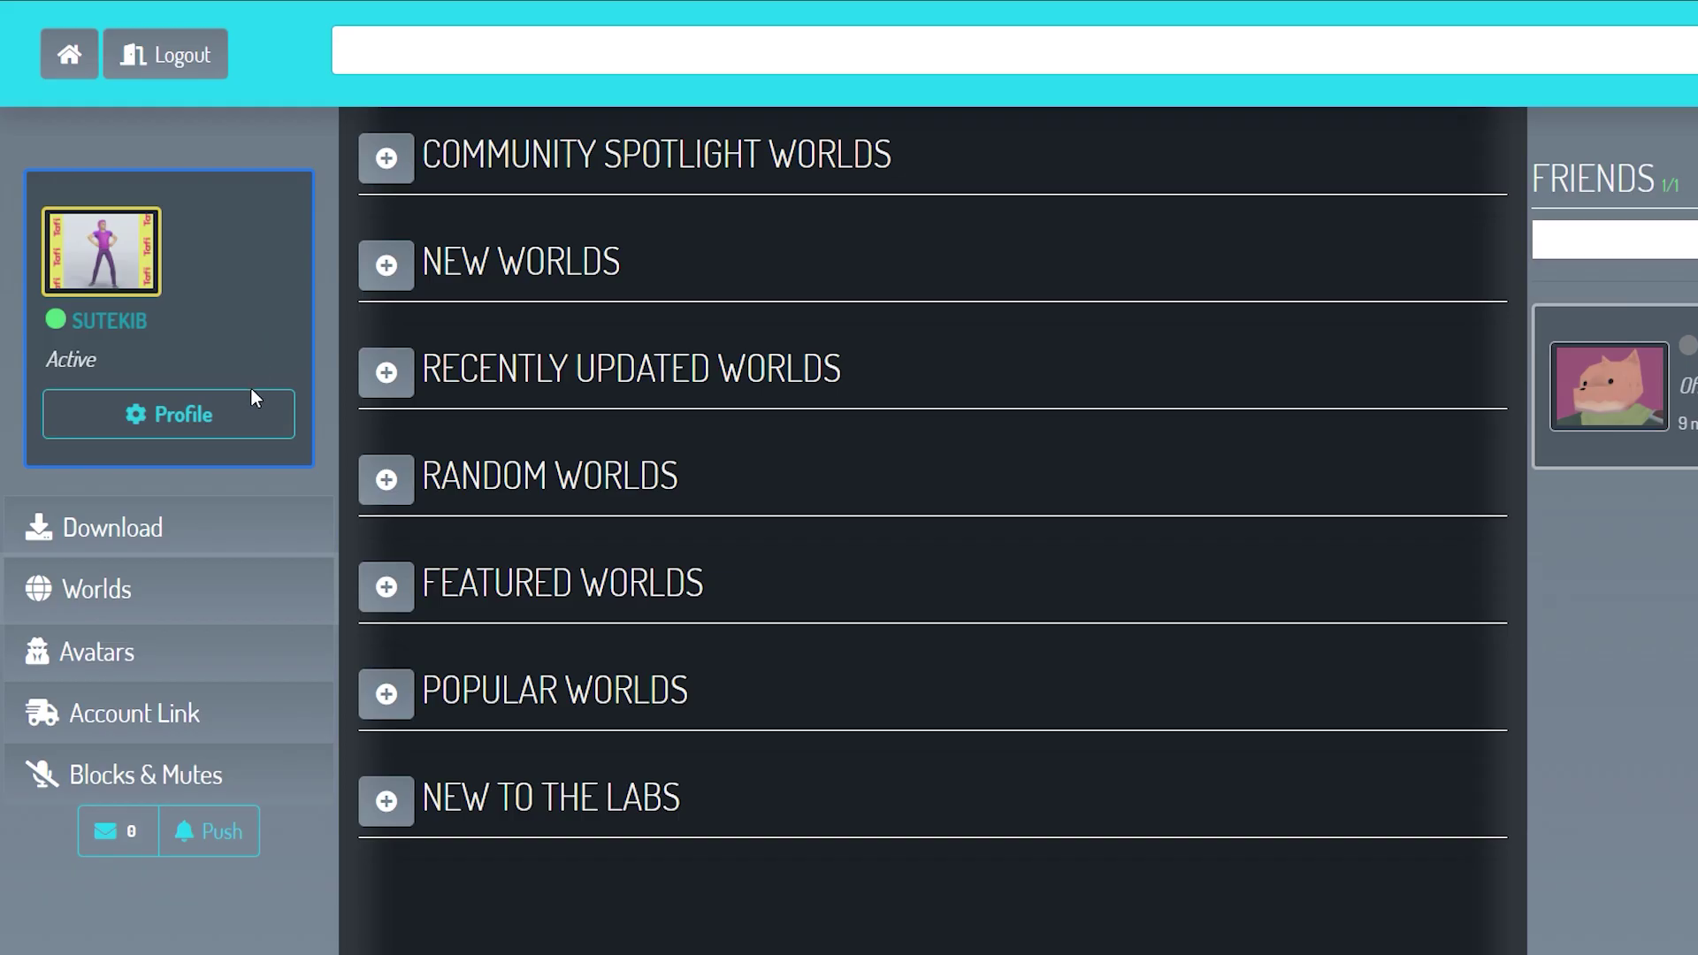
Go to Account Link from the VRChat home page sidebar
left_click(237, 719)
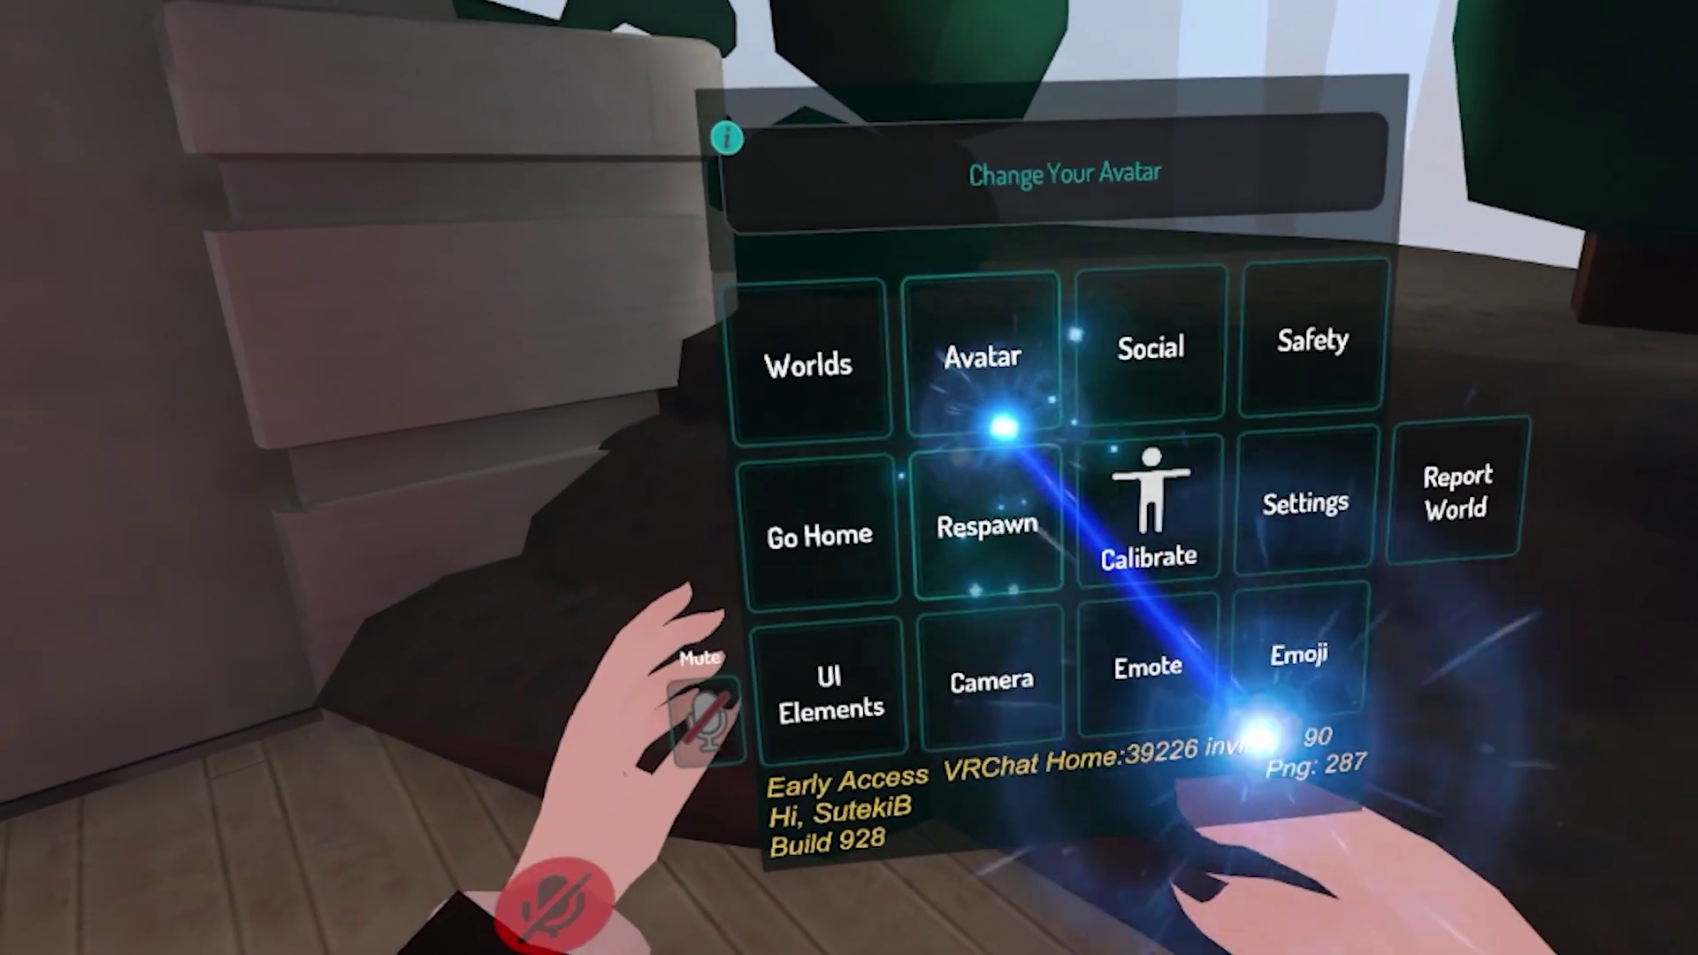
In the Avatars menu, select the SutekiB purple-haired Tafi avatar under Other and change into it
left_click(980, 336)
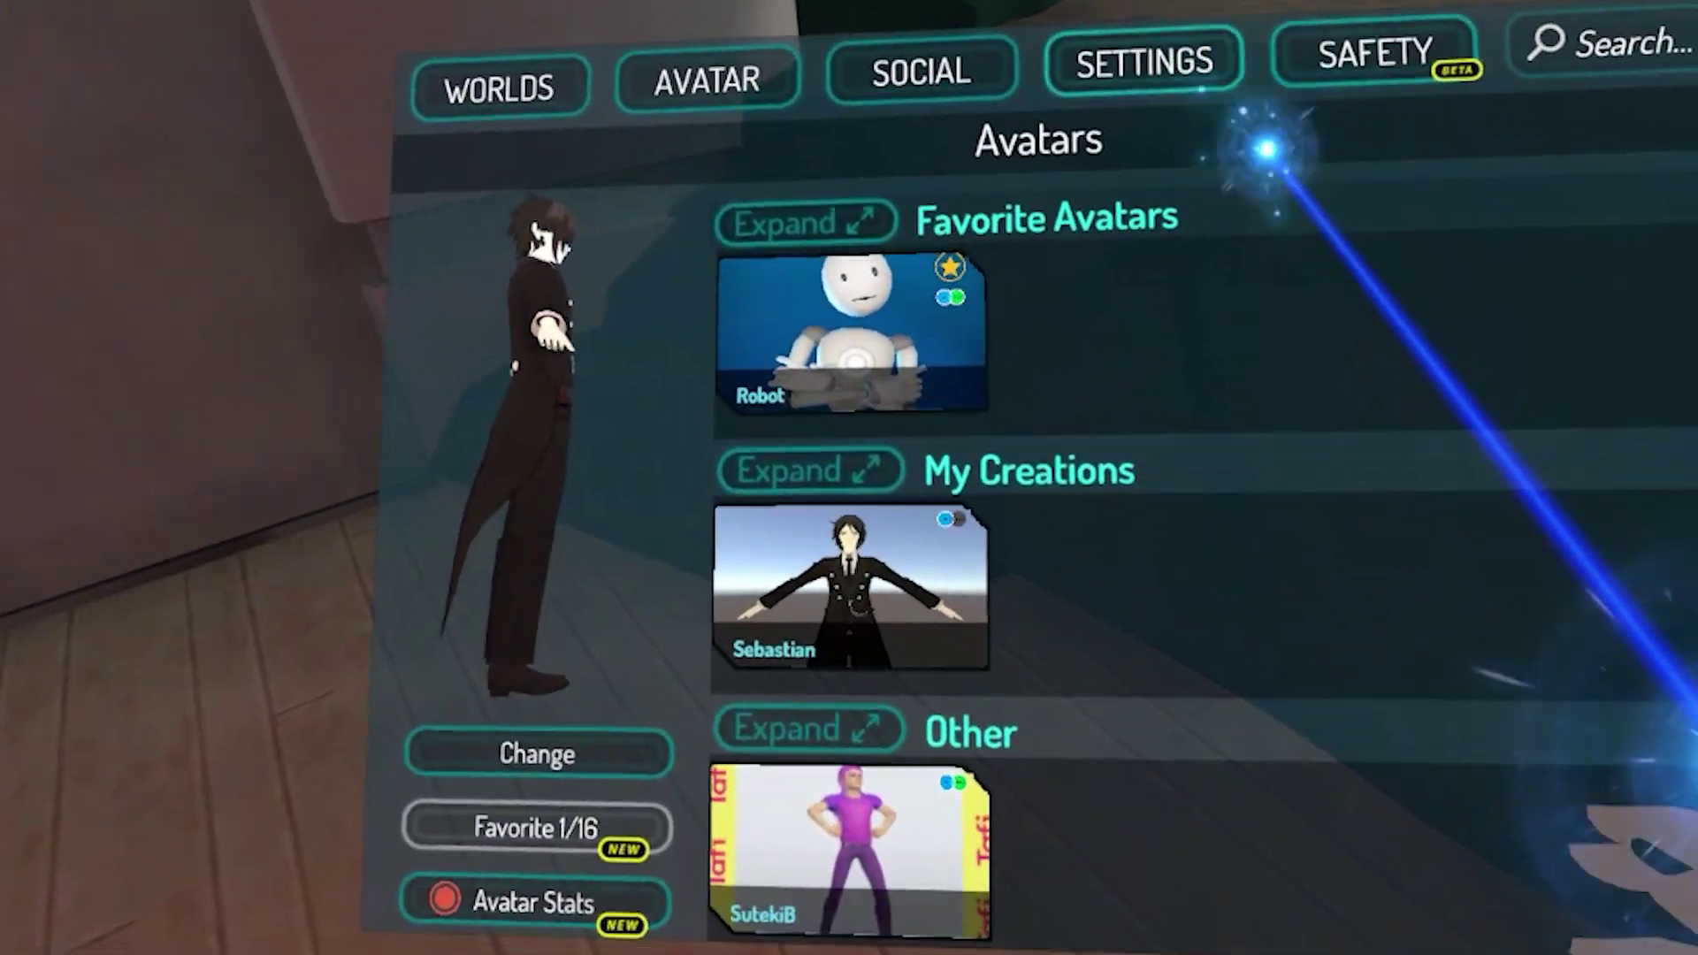
scroll(1310, 531, "down", 2)
scroll(1316, 437, "down", 2)
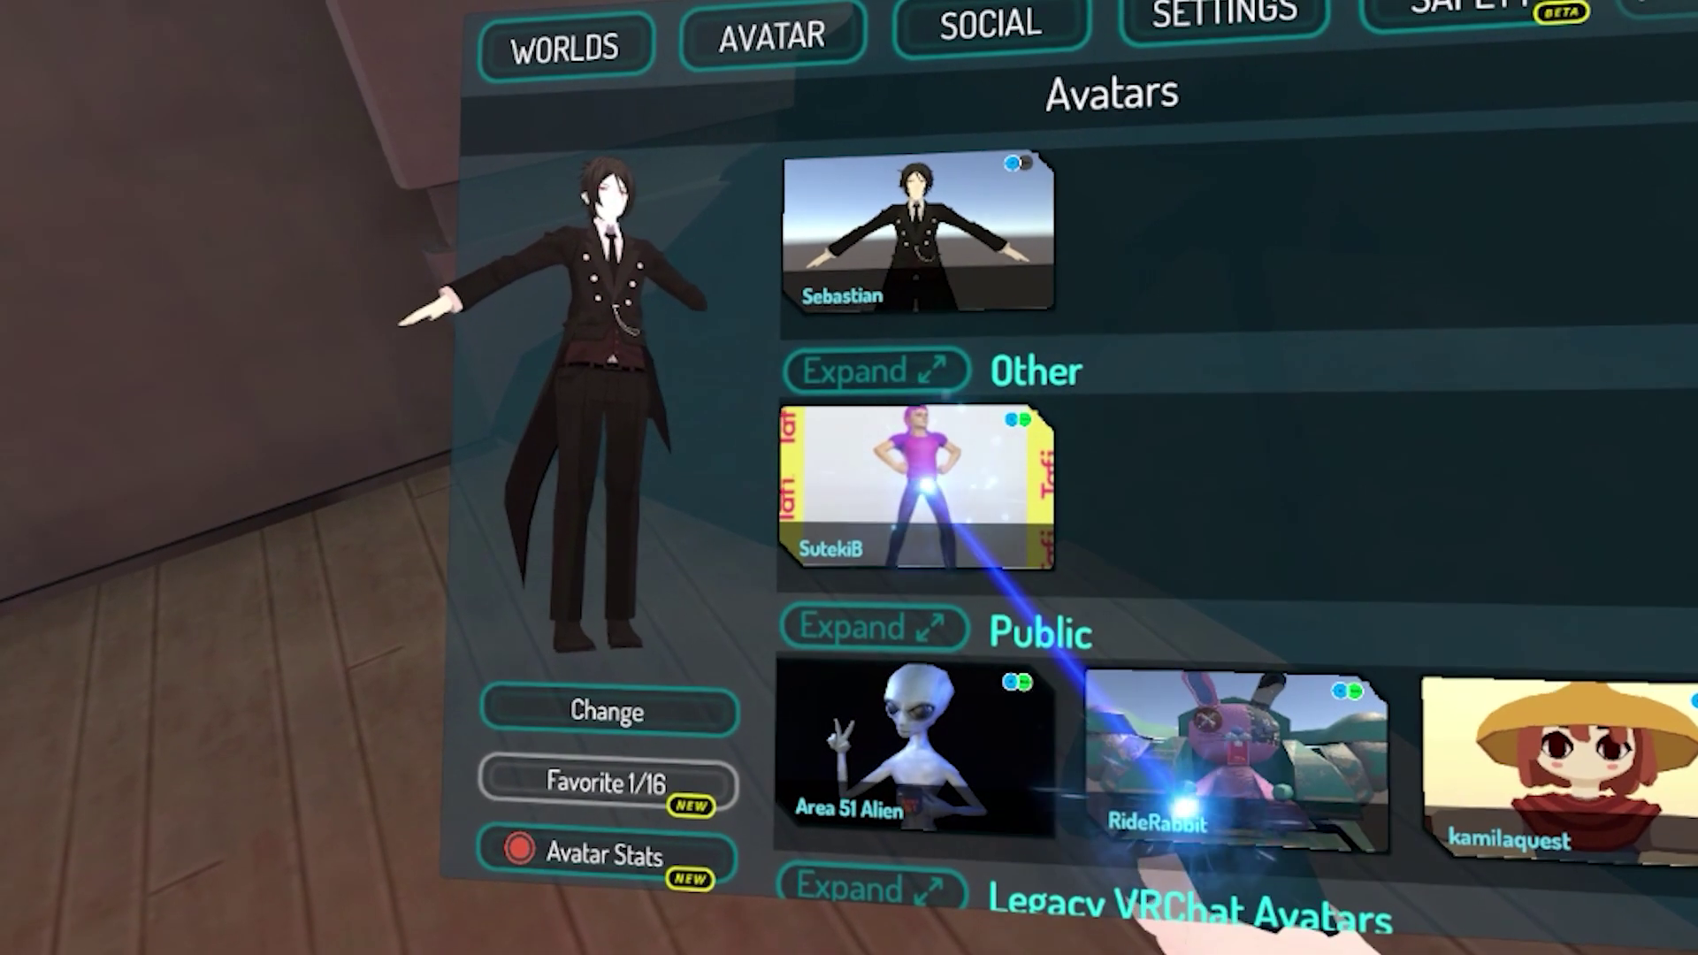
left_click(887, 491)
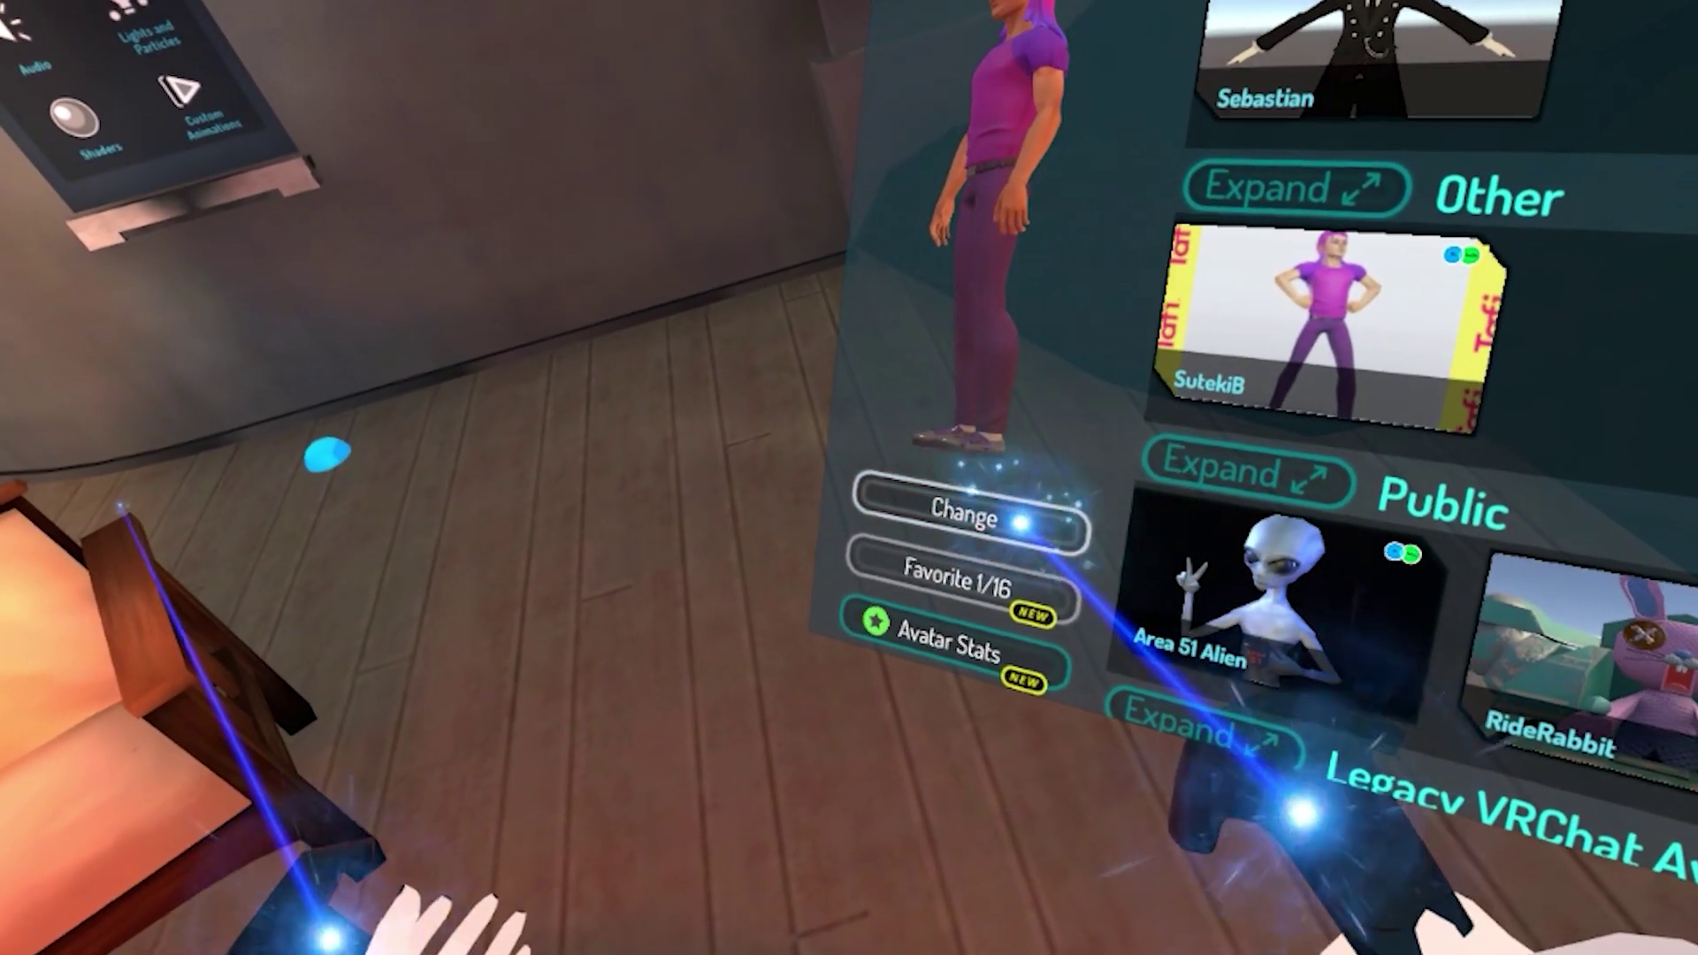
left_click(1020, 507)
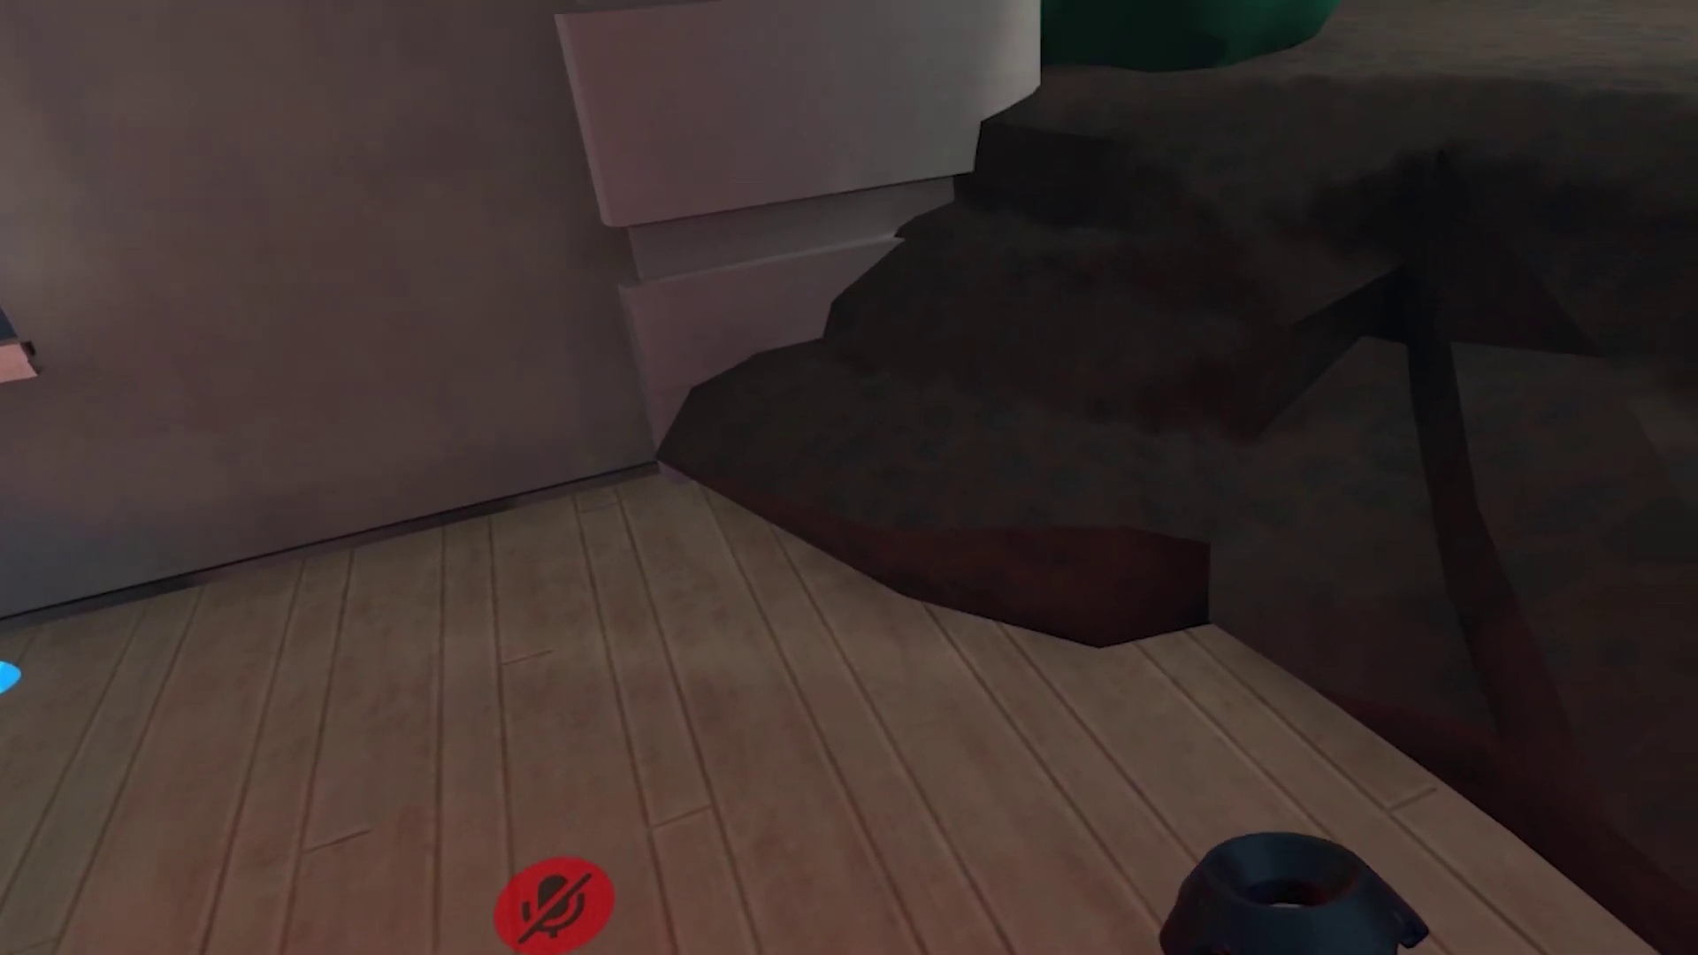